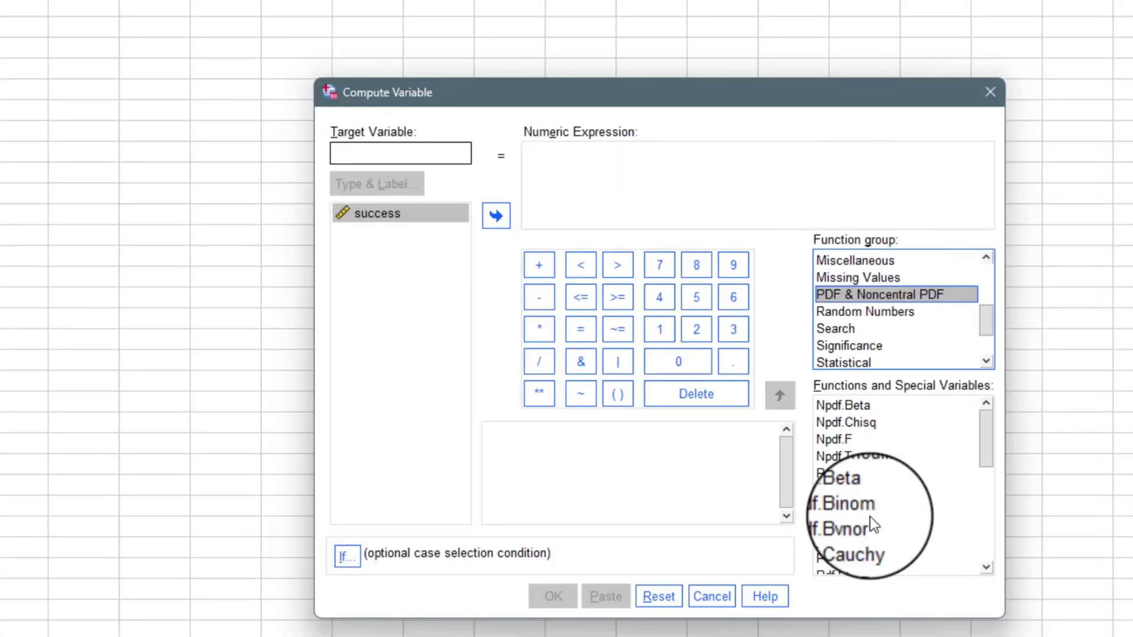
Complete the Compute expression PDF.BINOM(success,12,0.5) and run it to create the Pbinomial column.
double_click(870, 516)
left_click(492, 216)
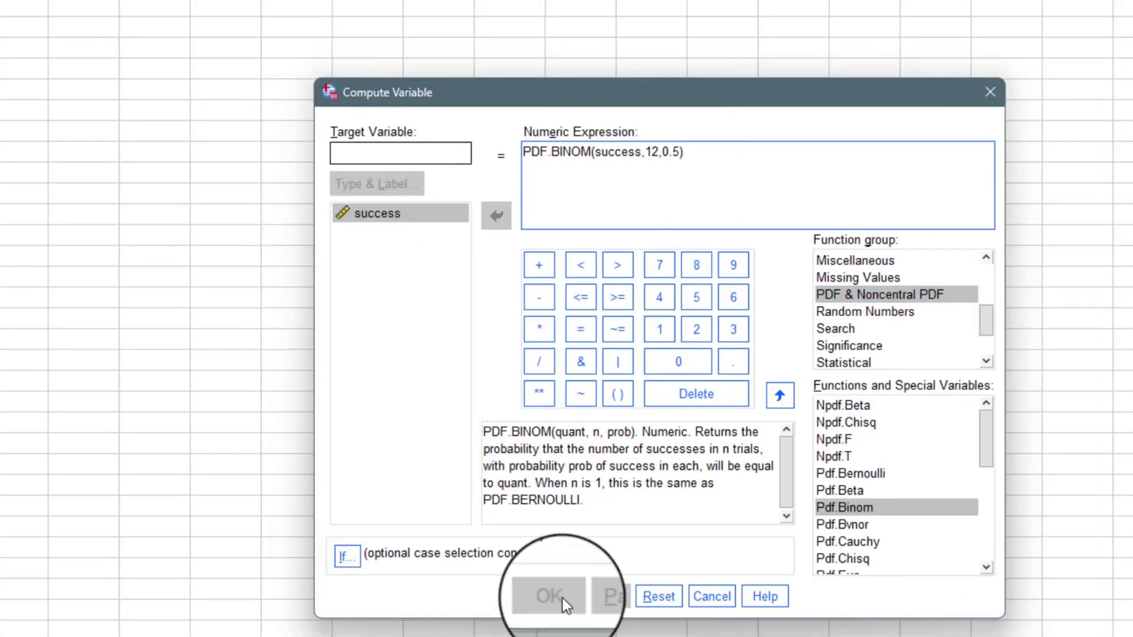
left_click(552, 596)
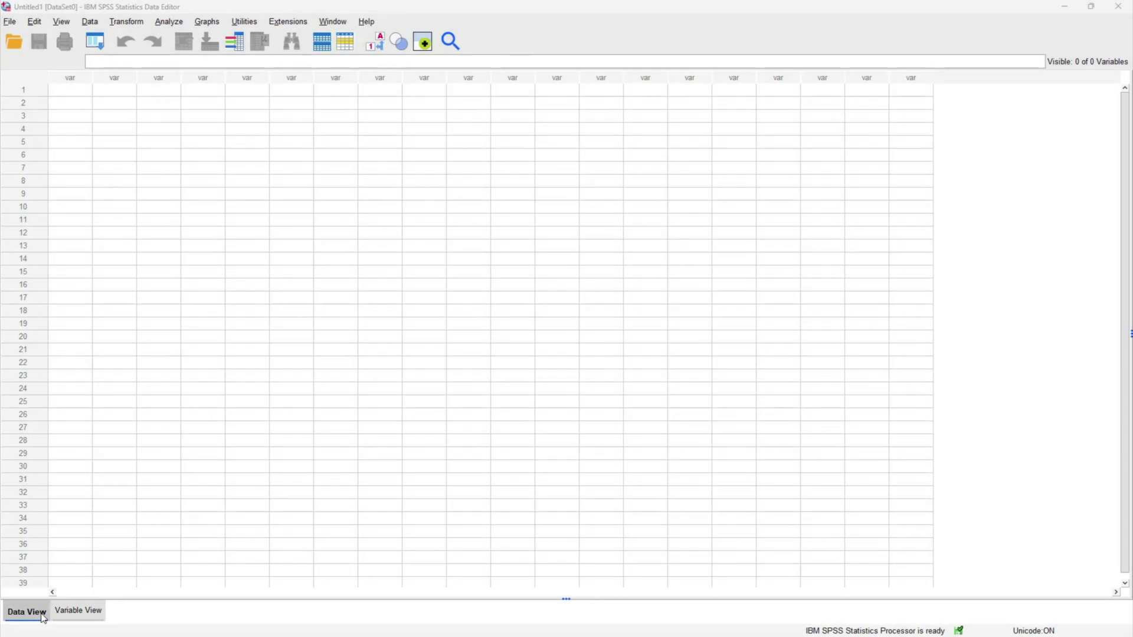
left_click(81, 613)
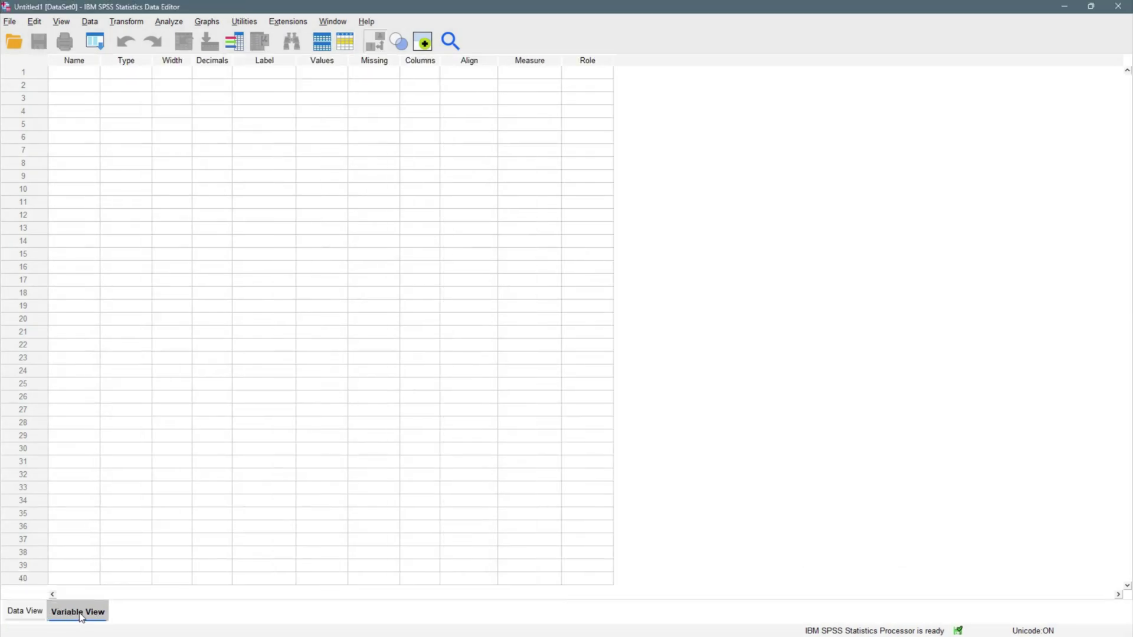
left_click(27, 614)
left_click(9, 21)
mouse_move(45, 55)
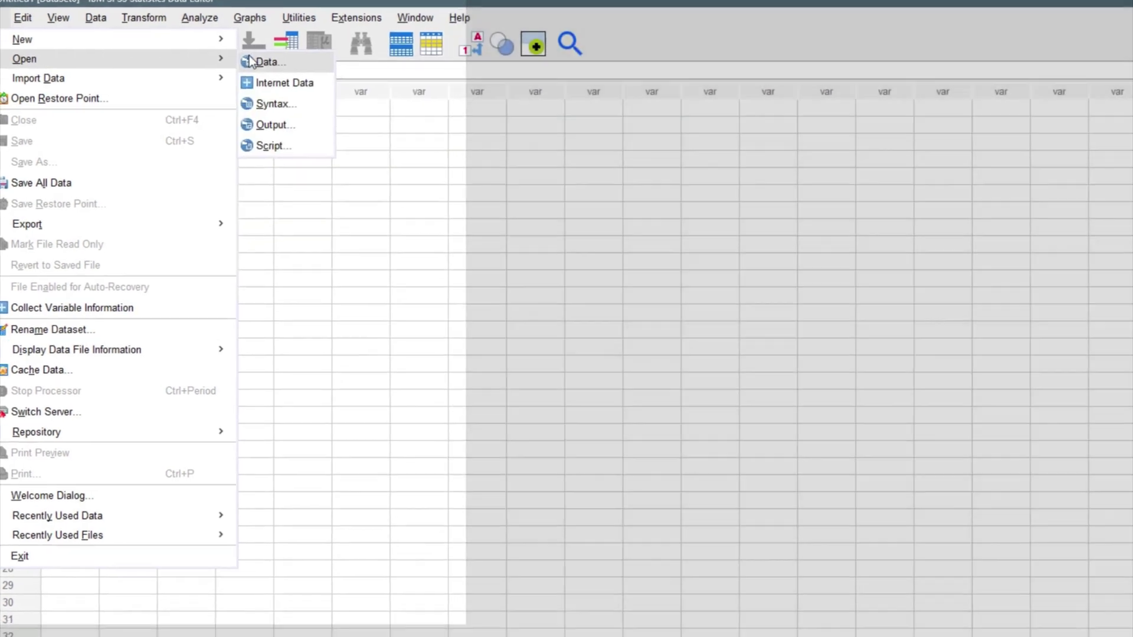
left_click(269, 72)
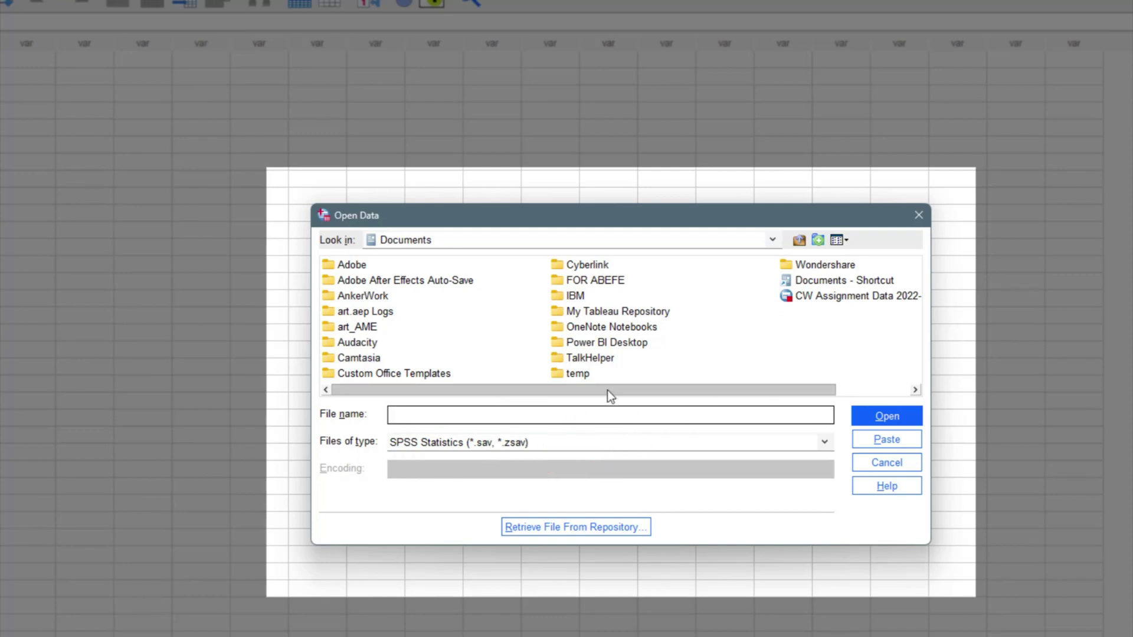
left_click_drag(607, 390, 681, 391)
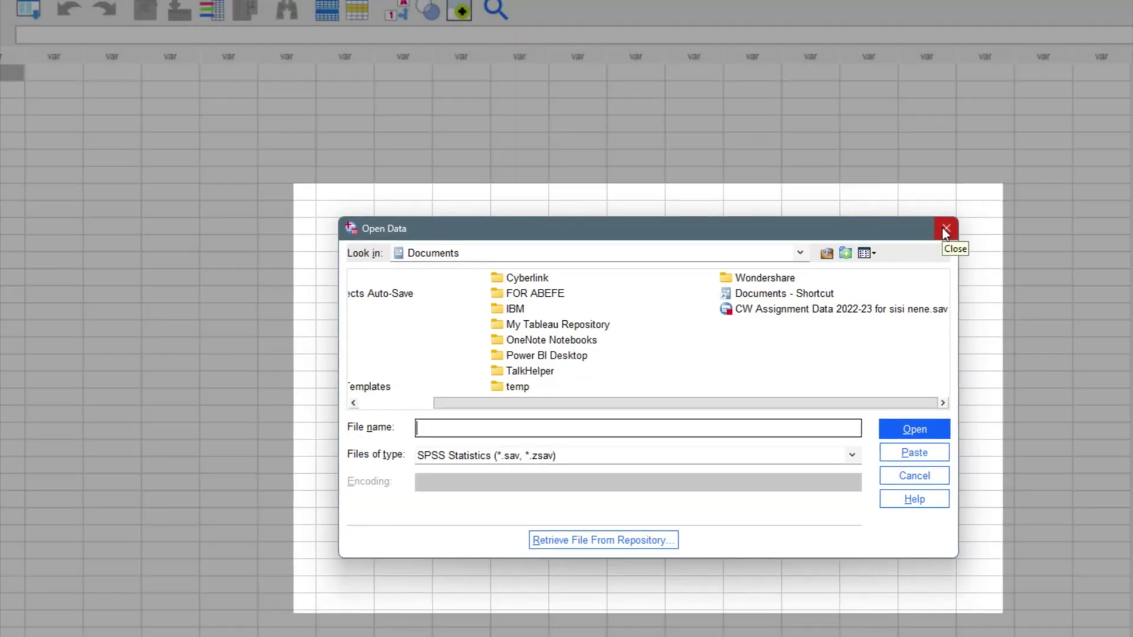
left_click(916, 216)
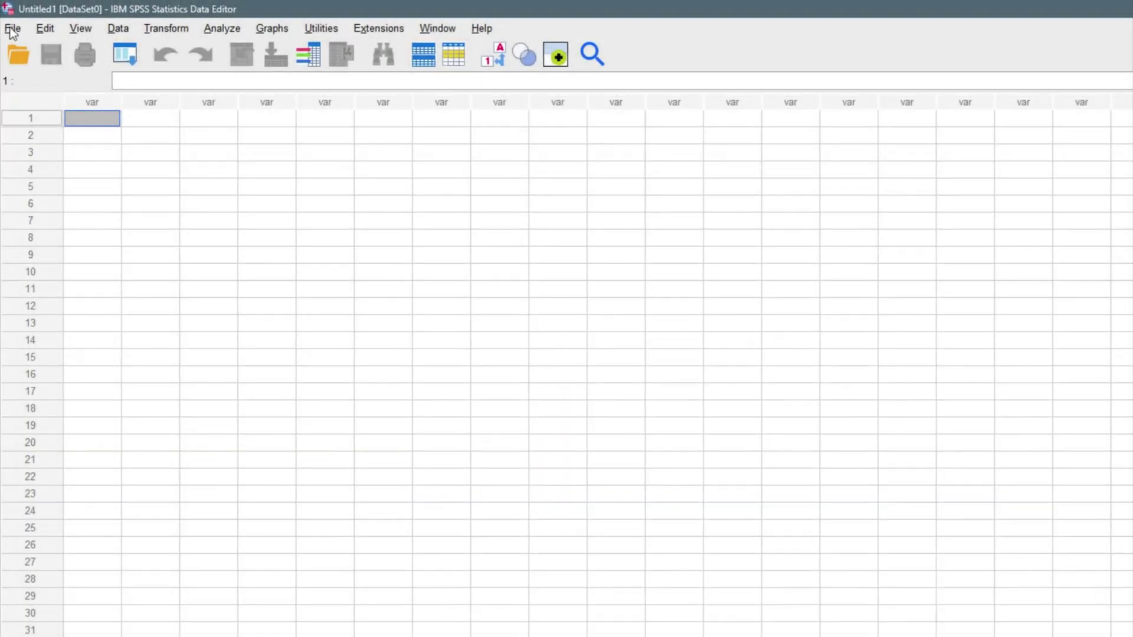
Import Sheet1 of TEST EXCEL FILE FOR SPSS TUTORIAL.xlsx, reading variable names from the first row.
left_click(12, 29)
mouse_move(51, 92)
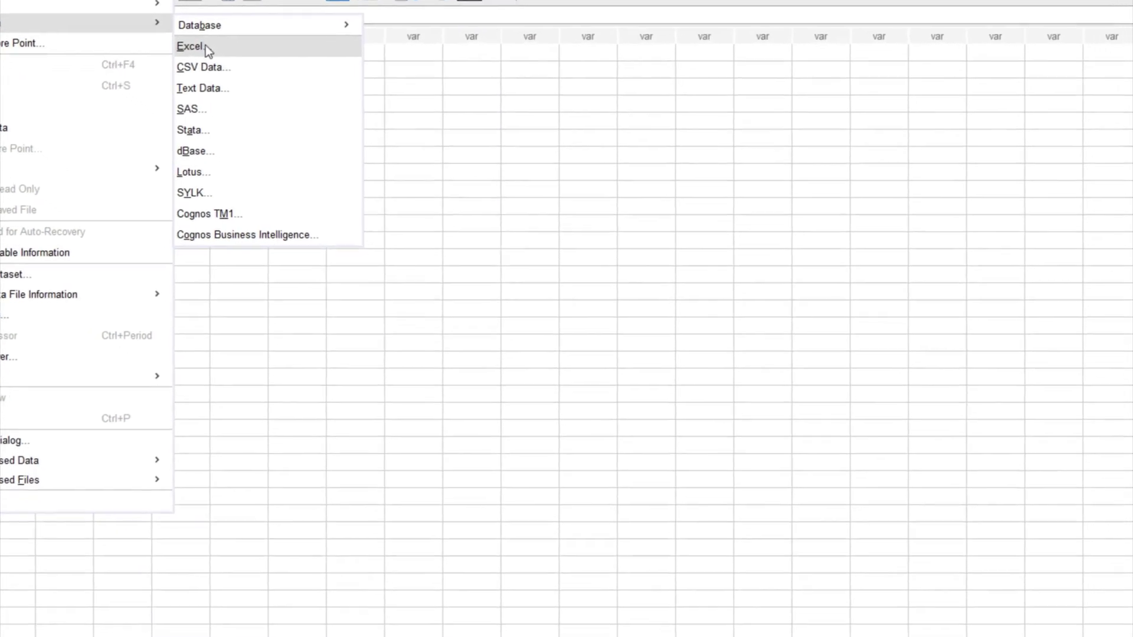
left_click(205, 45)
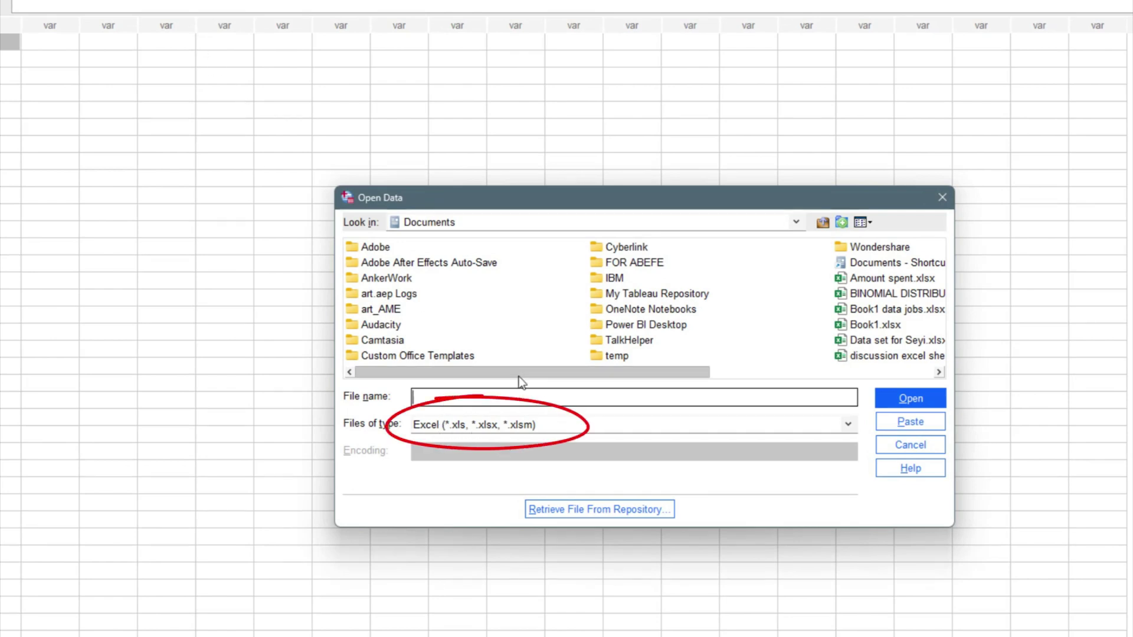
left_click_drag(518, 375, 747, 374)
left_click(754, 263)
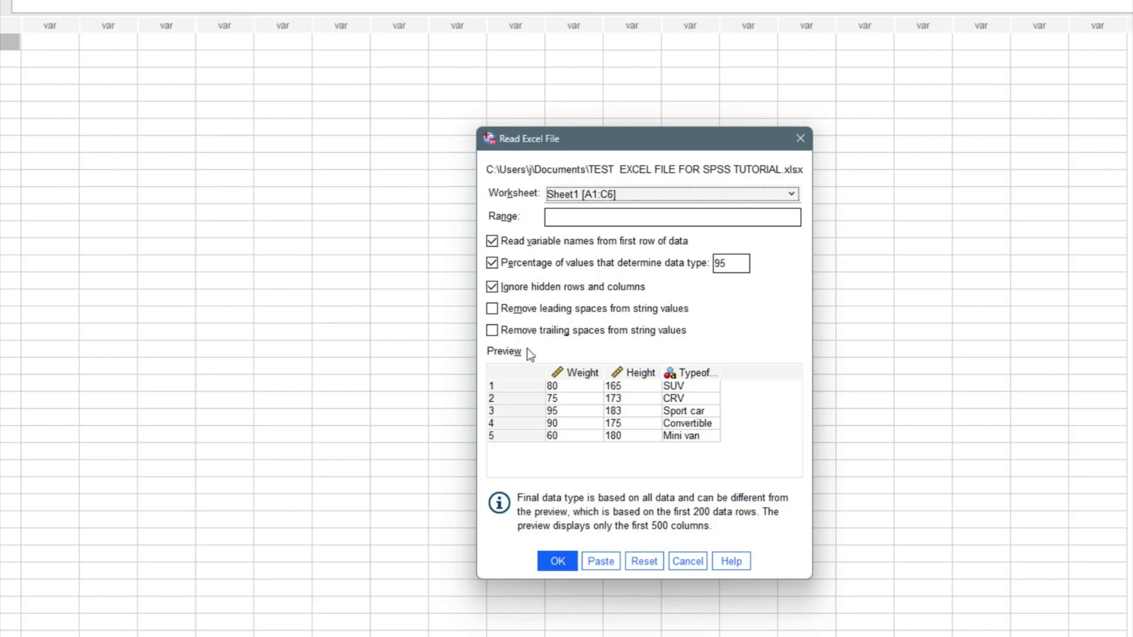
left_click(556, 561)
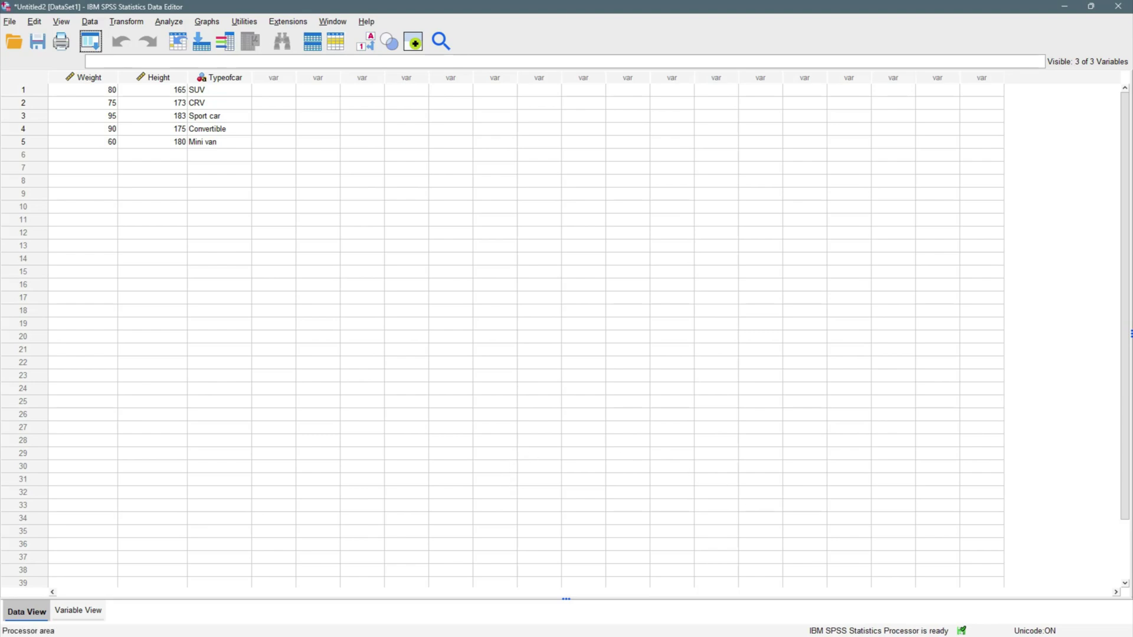
Bring the Output1 viewer with the GET DATA import log to the front.
mouse_move(840, 631)
left_click(777, 563)
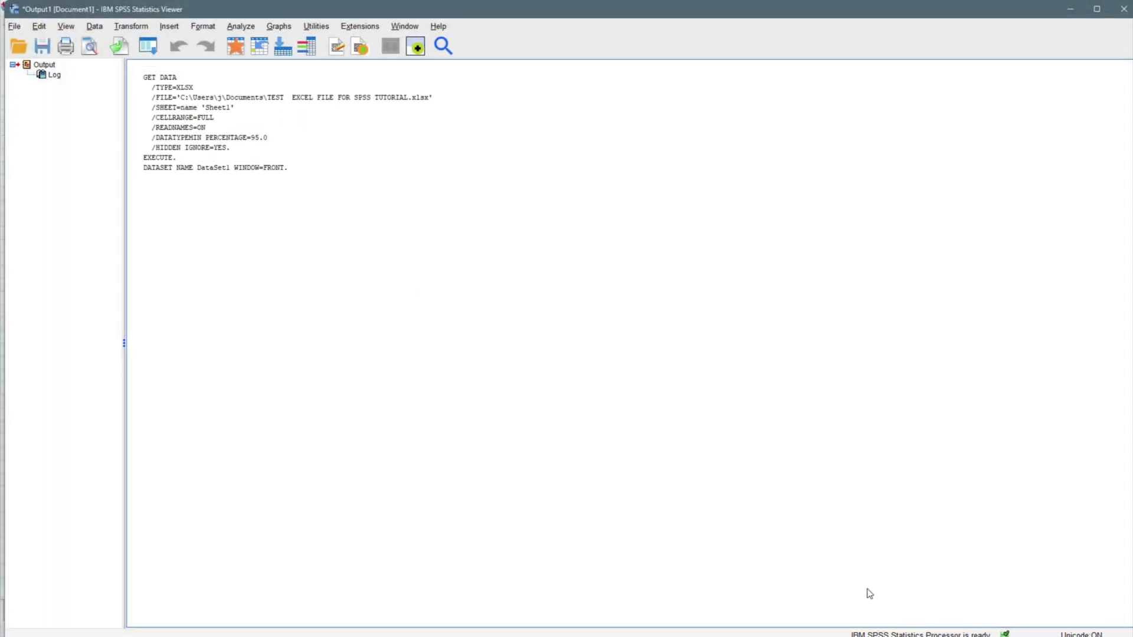
Switch back to the Untitled2 Data Editor and check the column header tooltips.
mouse_move(882, 632)
left_click(899, 549)
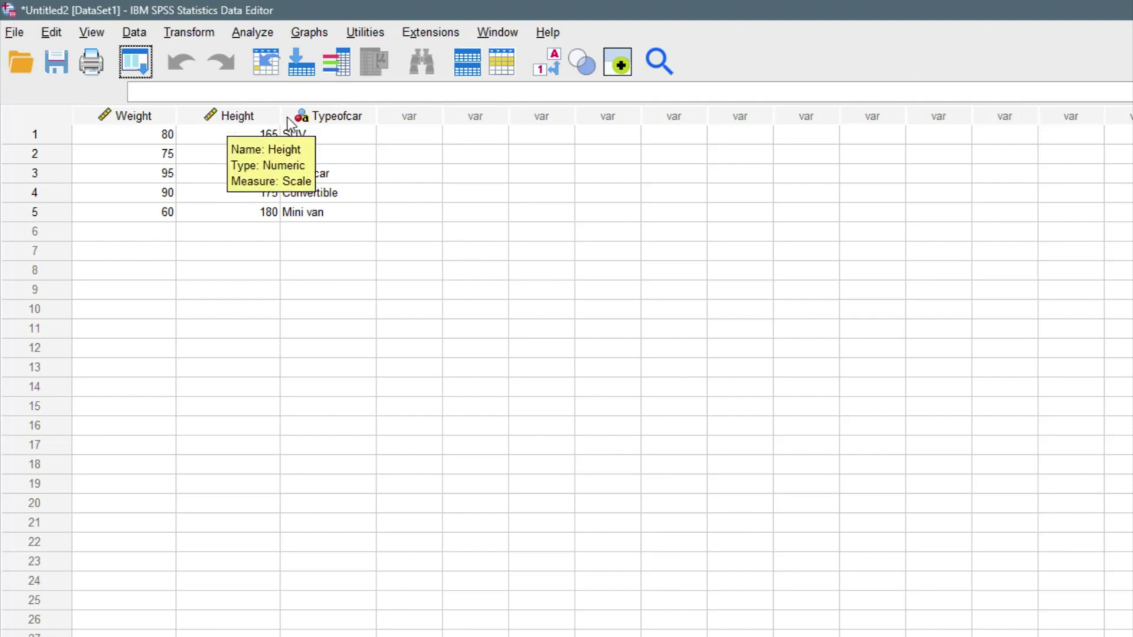
mouse_move(298, 117)
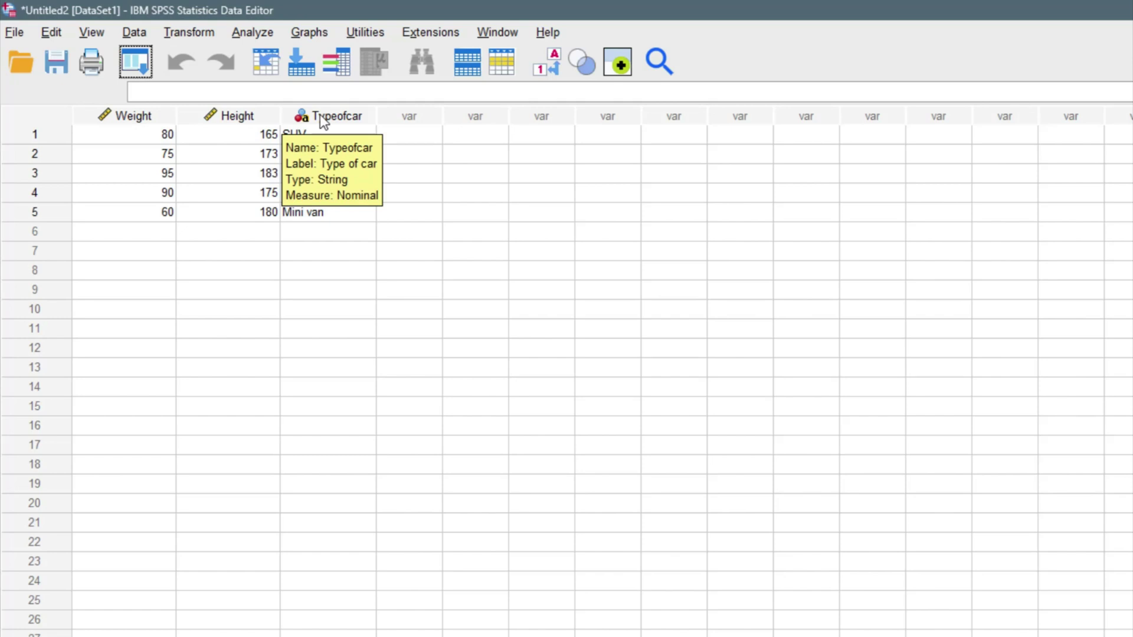
Browse the Edit, Data and Transform menus.
left_click(53, 32)
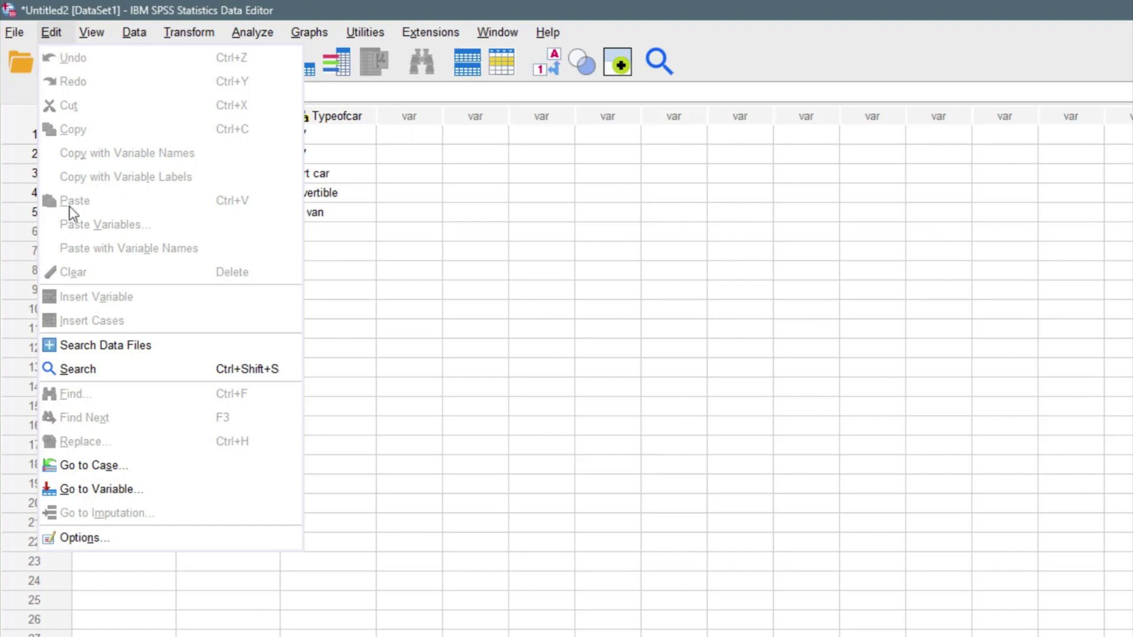
left_click(90, 33)
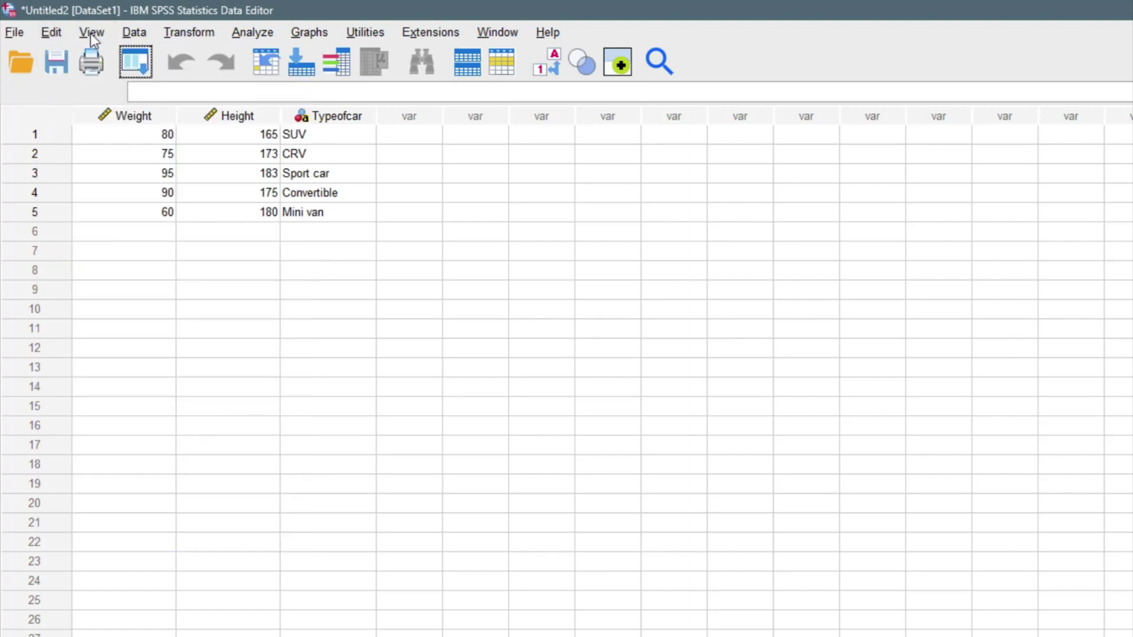
left_click(135, 32)
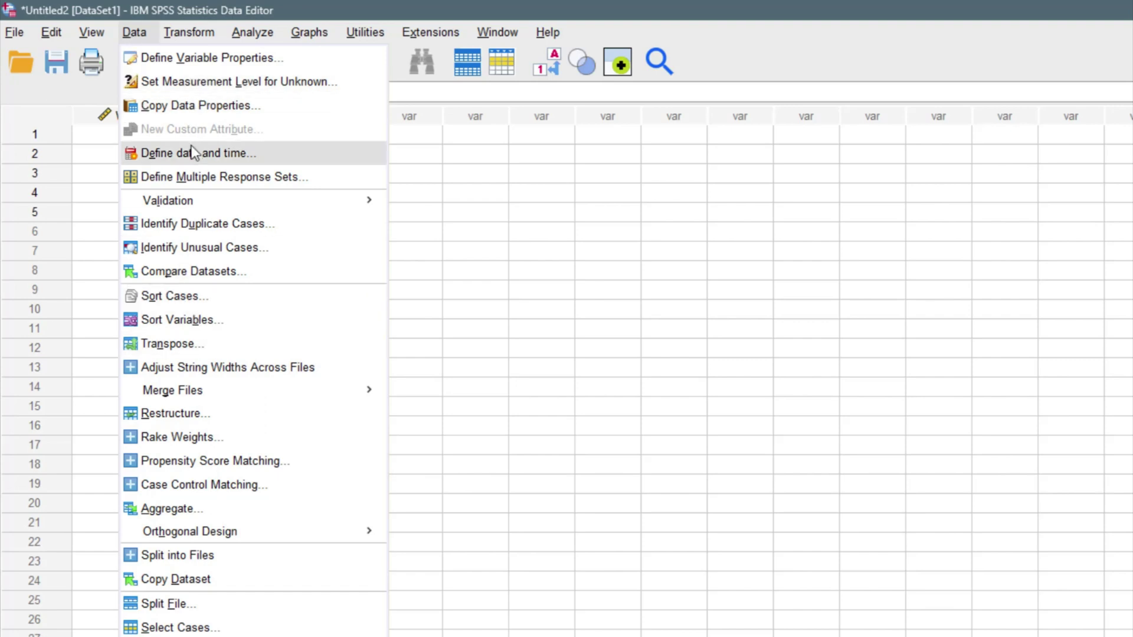
left_click(190, 34)
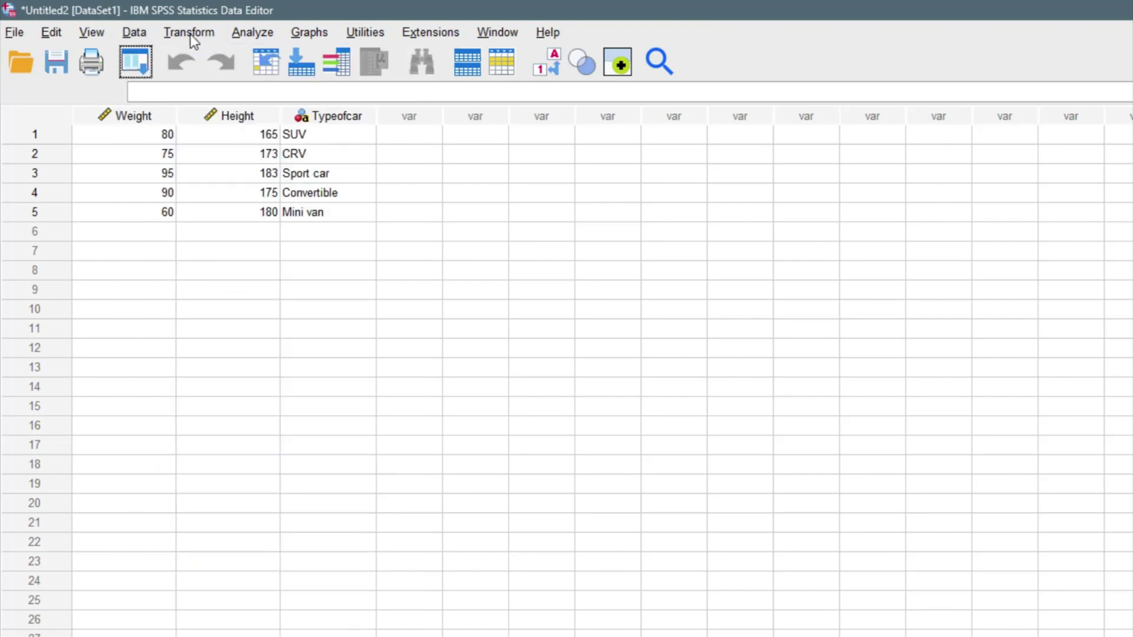
left_click(190, 34)
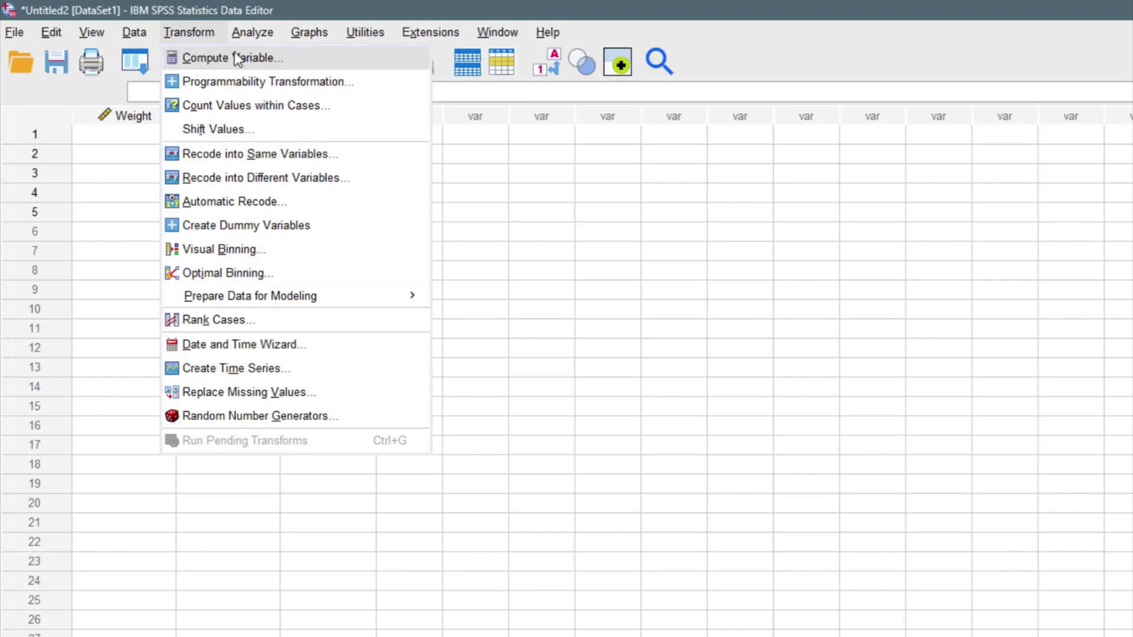
Look through the Analyze procedures, then bring up the Graphs menu.
left_click(251, 37)
left_click(250, 37)
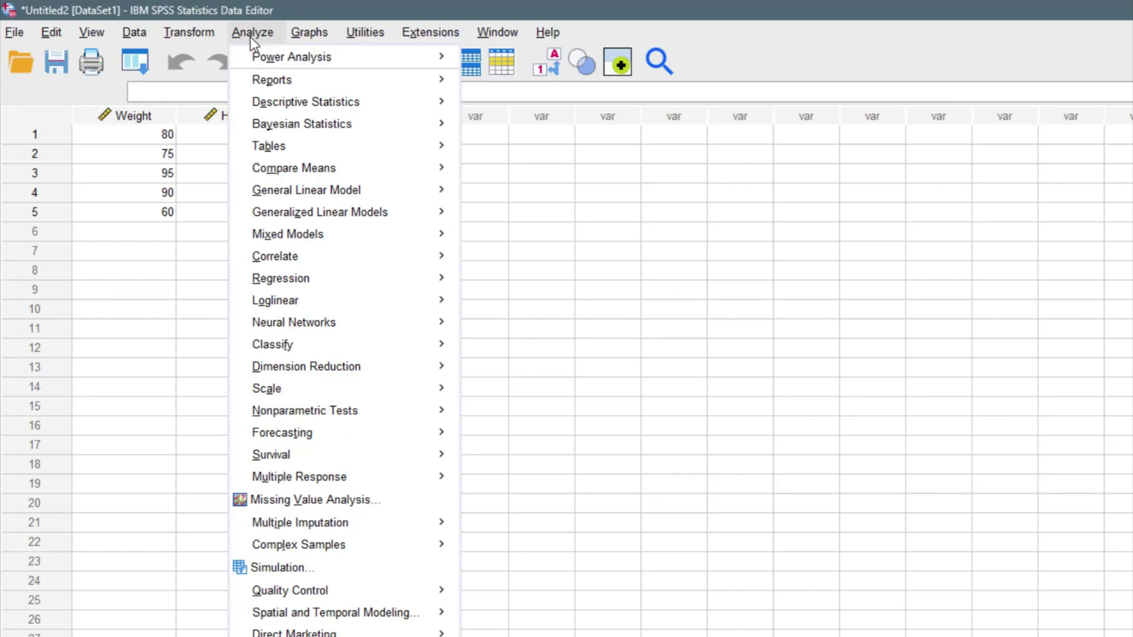
mouse_move(380, 87)
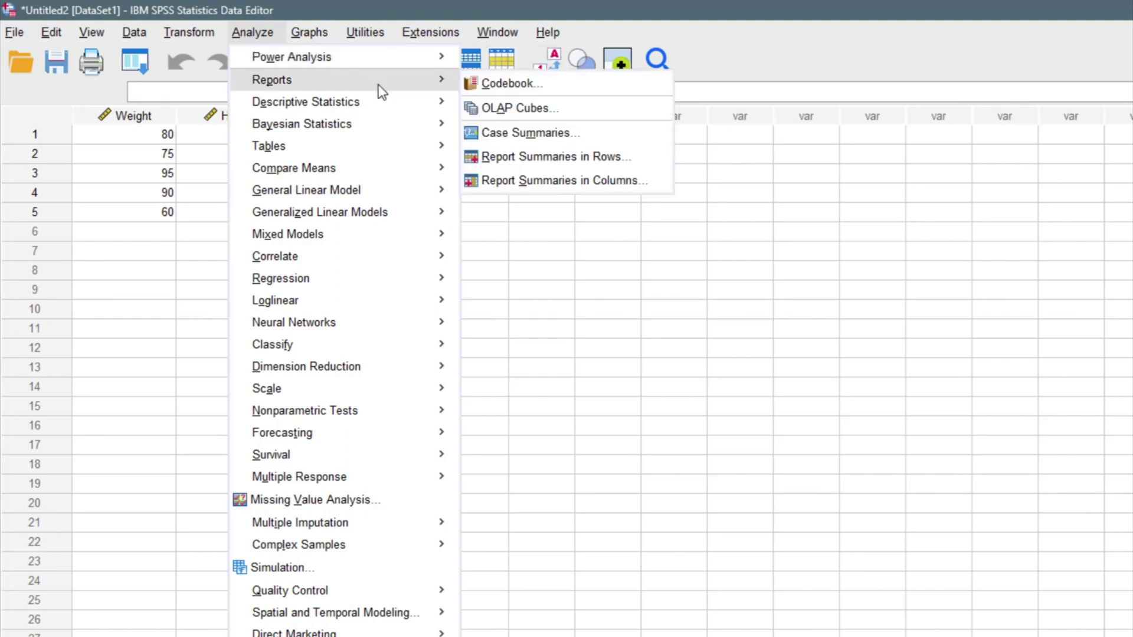
mouse_move(392, 131)
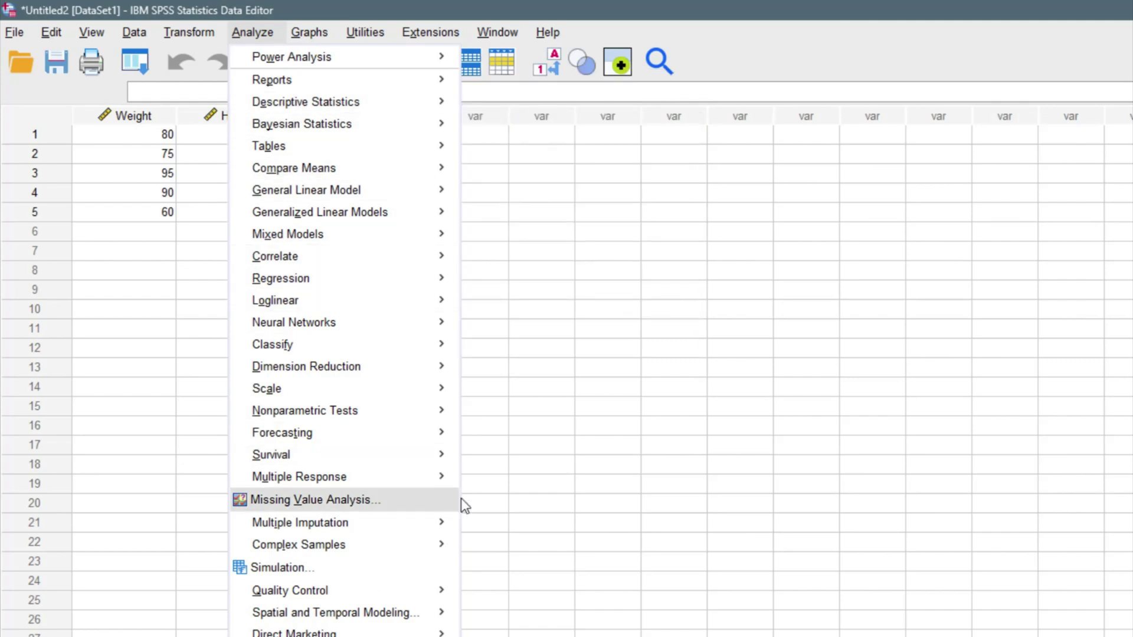
left_click(328, 35)
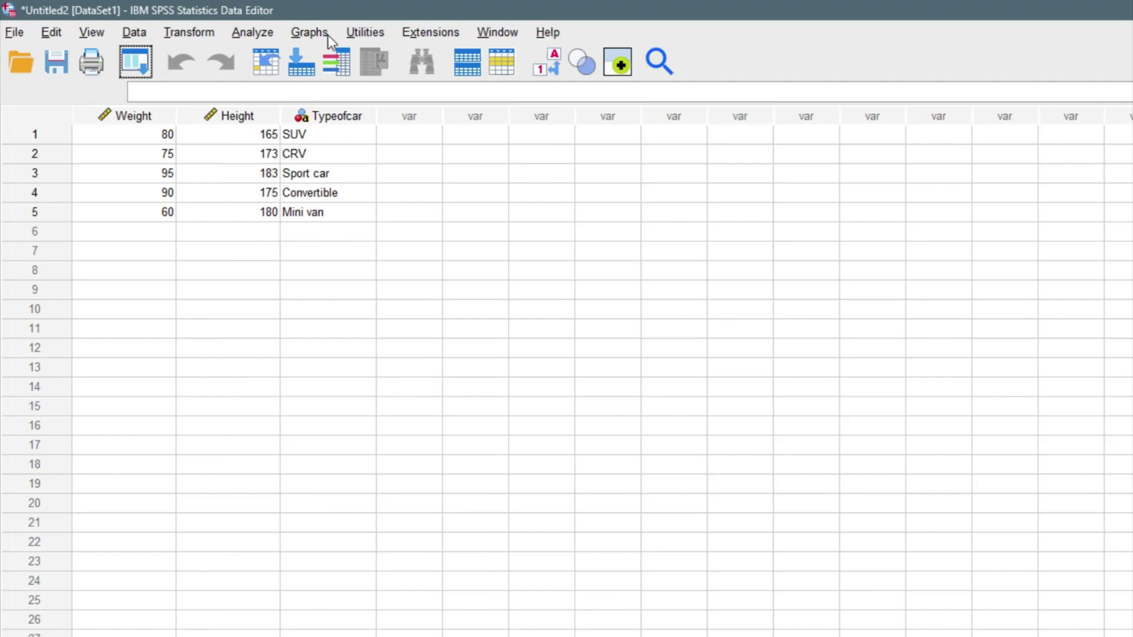
left_click(327, 34)
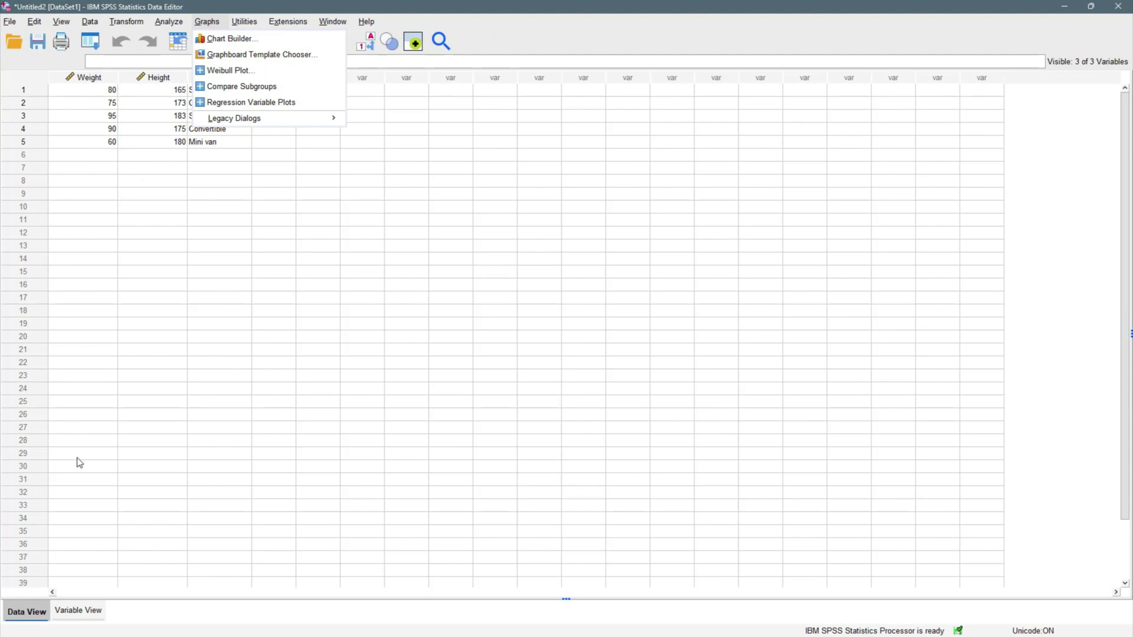
In Variable View, edit the Typeofcar name and dismiss the resulting warning.
left_click(78, 611)
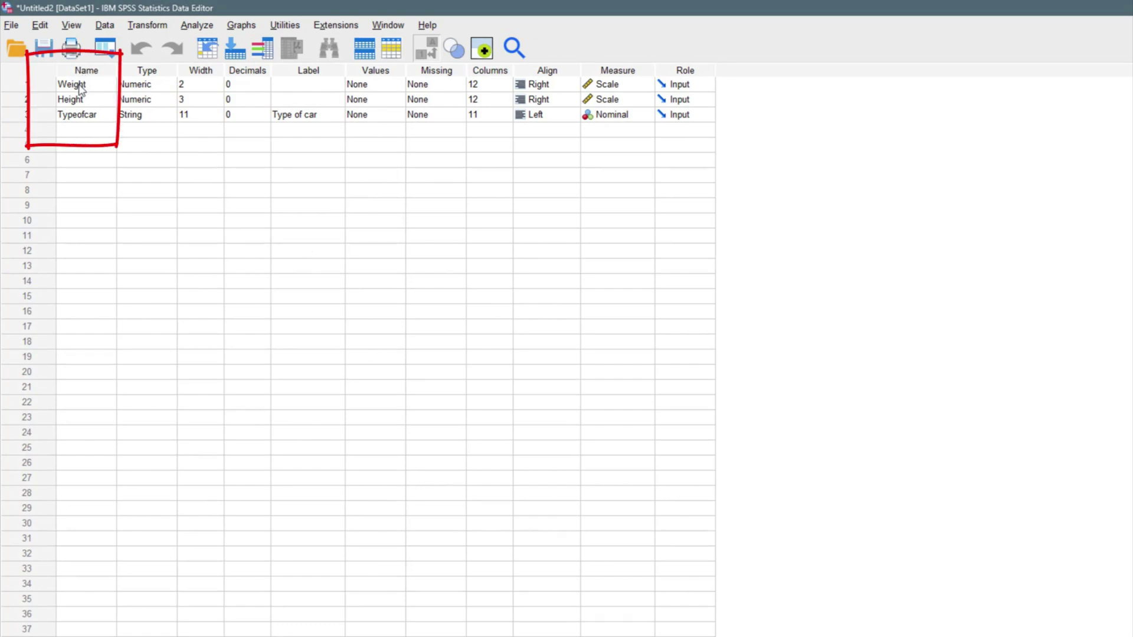
left_click(81, 85)
left_click(96, 86)
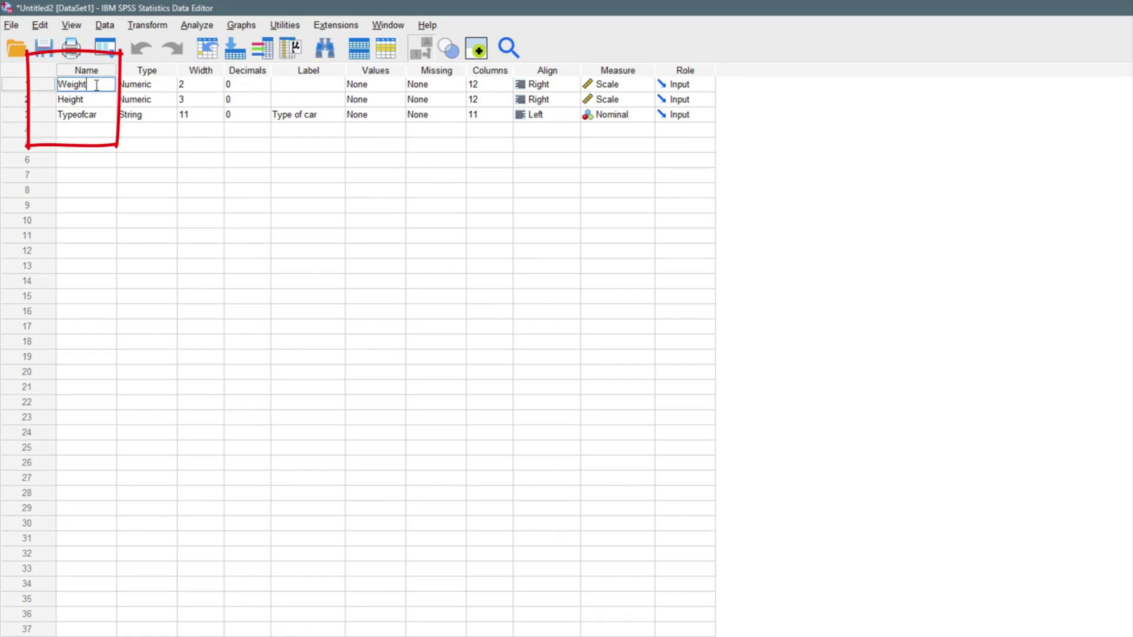
double_click(87, 114)
left_click(80, 115)
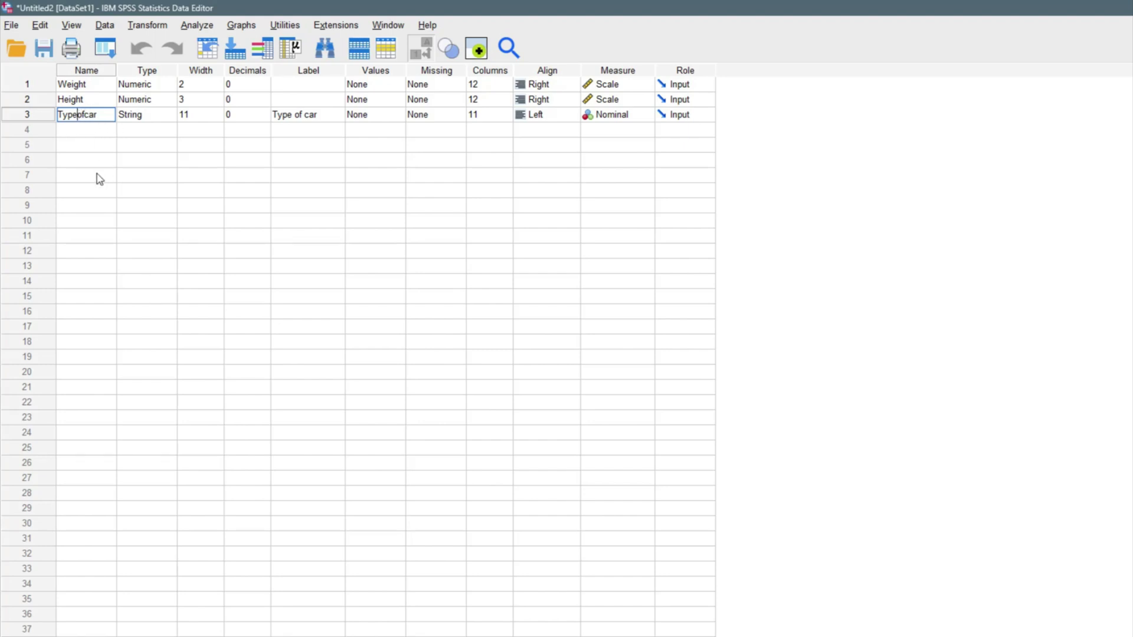
left_click(91, 116)
key("BackSpace")
key("Left")
key("Left")
key("Left")
key("BackSpace")
key("Return")
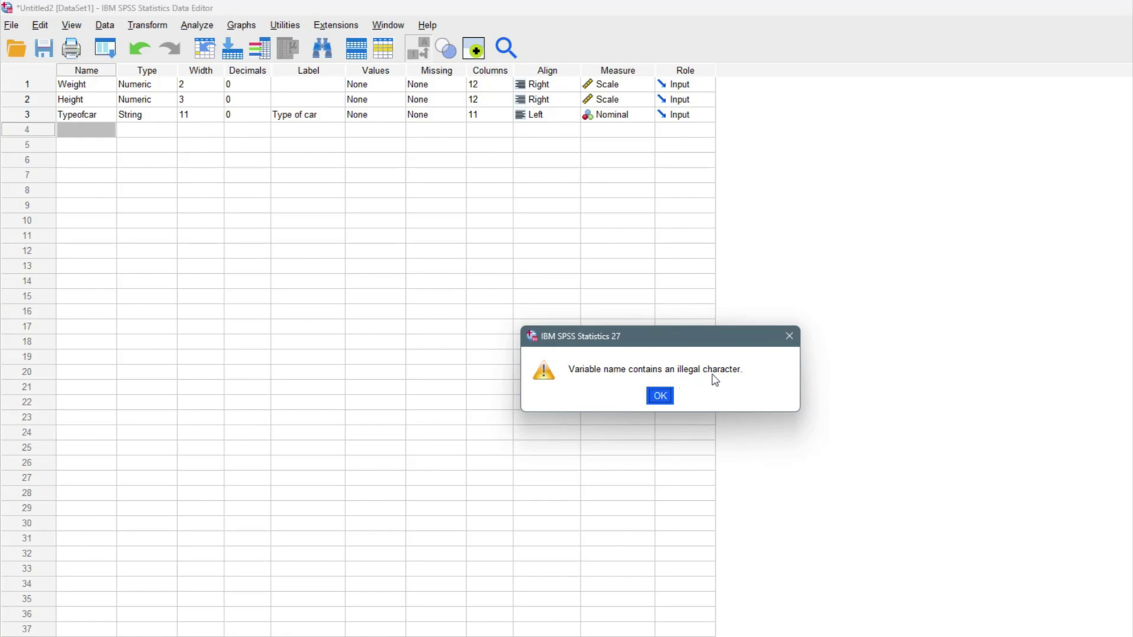
left_click(788, 339)
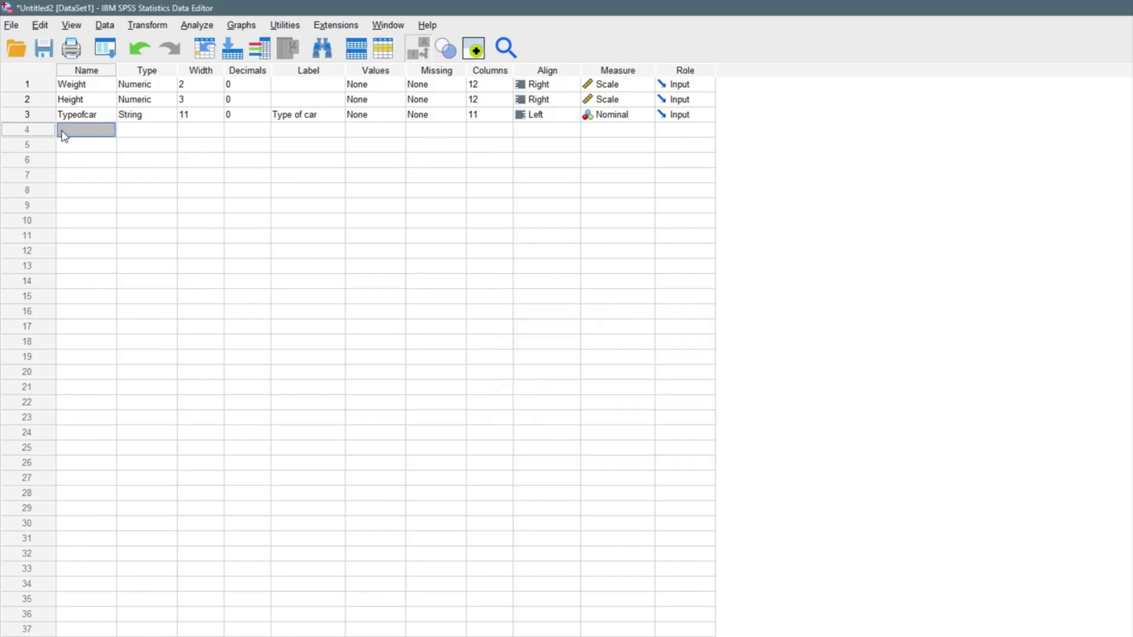
Rename the car-type variable to Type_of_car and check it in the Data View grid.
left_click(75, 120)
left_click(77, 118)
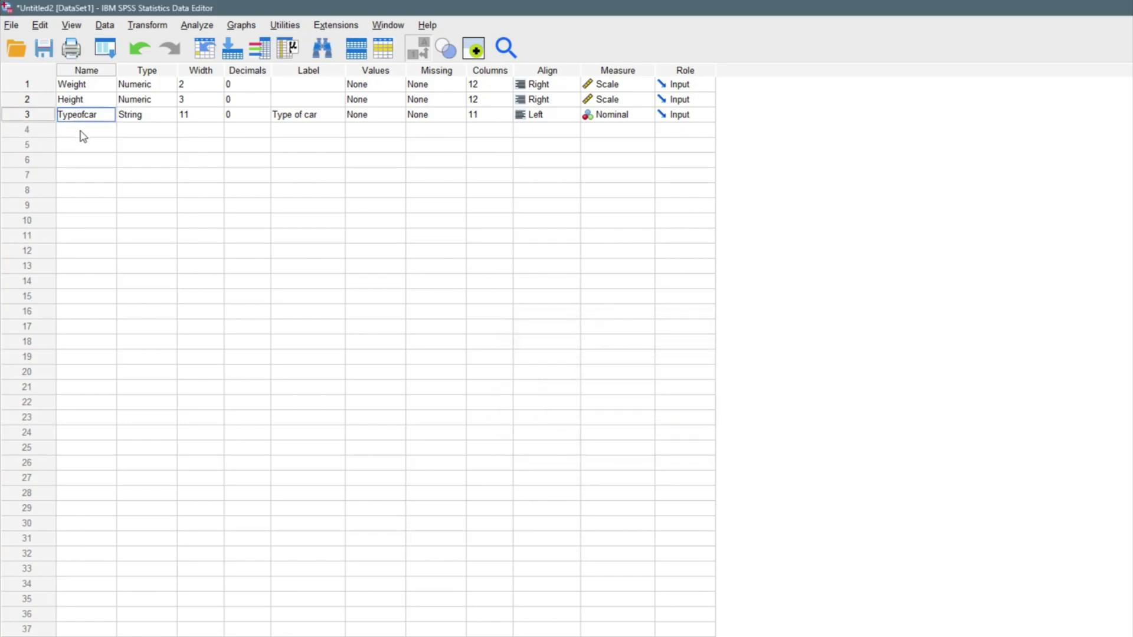
type("_")
left_click(89, 114)
type("_")
left_click(108, 131)
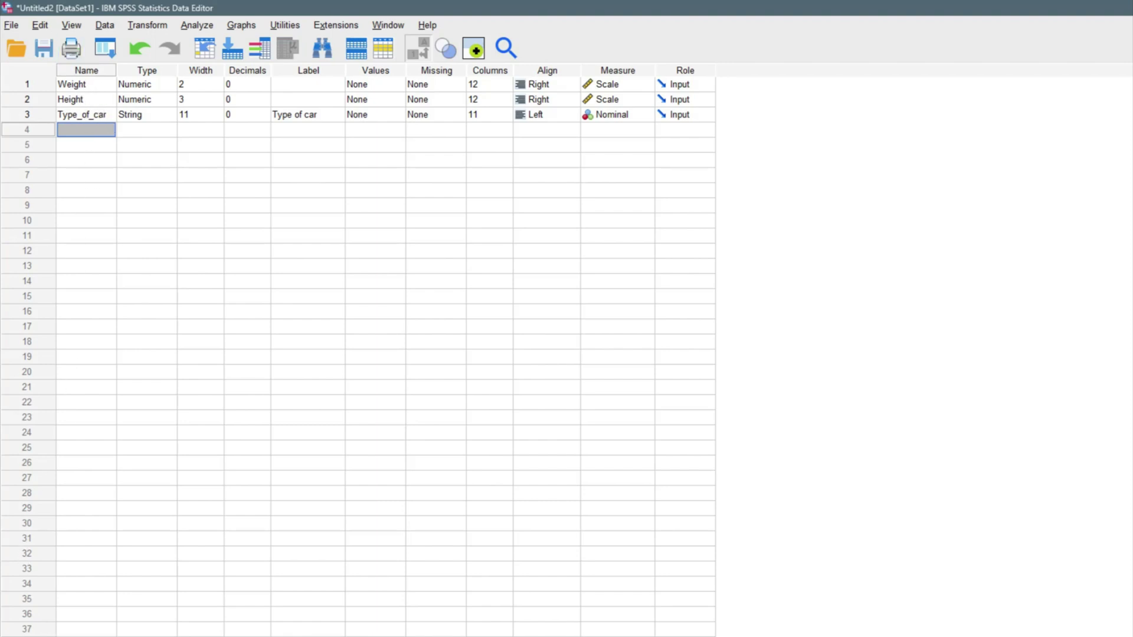
key("ctrl+t")
left_click(104, 92)
key("ctrl+t")
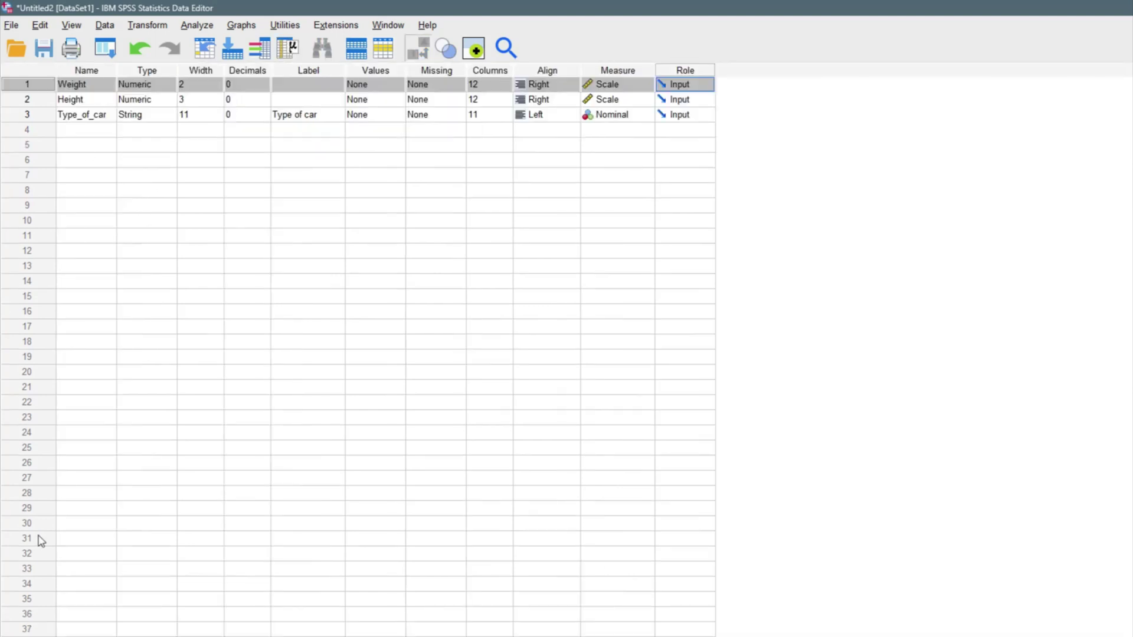
Undo and redo the rename so the third variable remains Type_of_car.
key("ctrl+t")
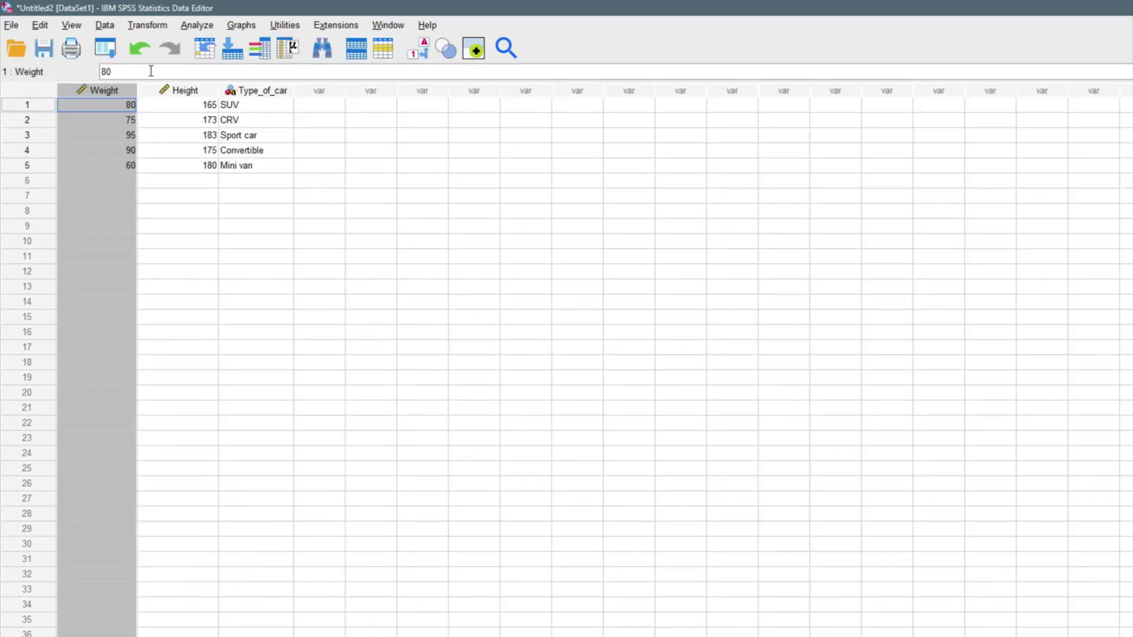
double_click(186, 91)
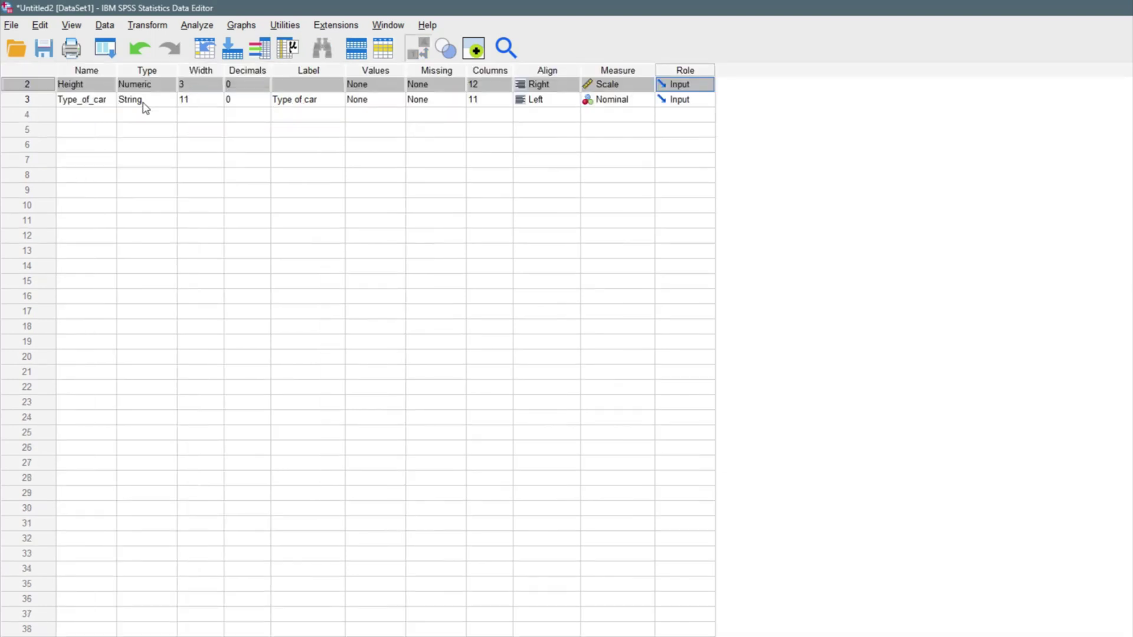
scroll(145, 107, "up", 1)
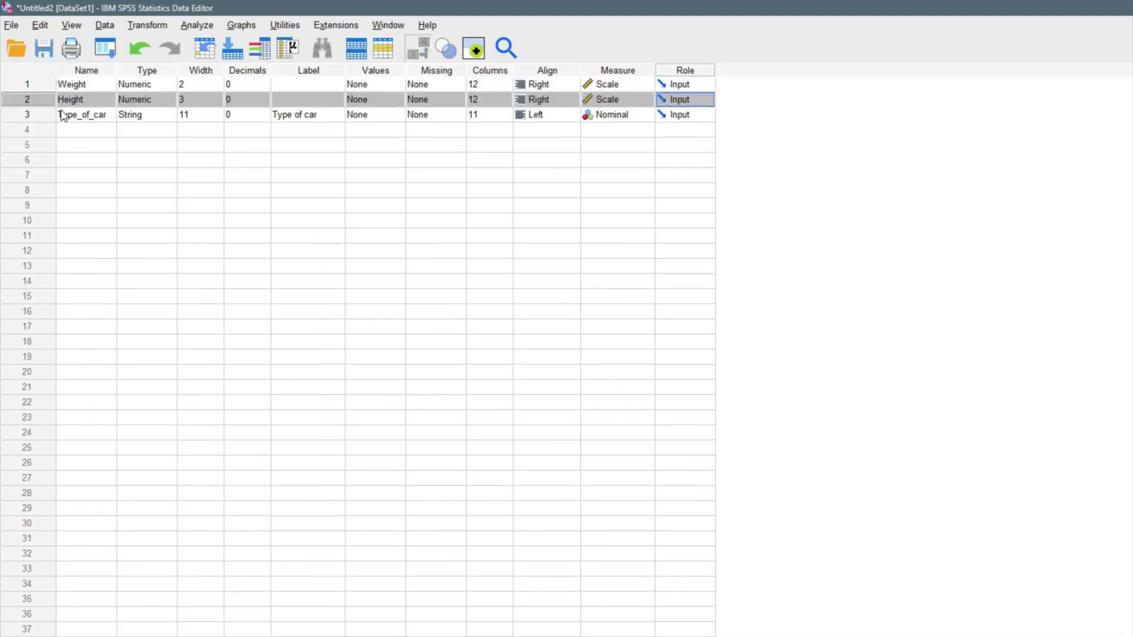
left_click(139, 48)
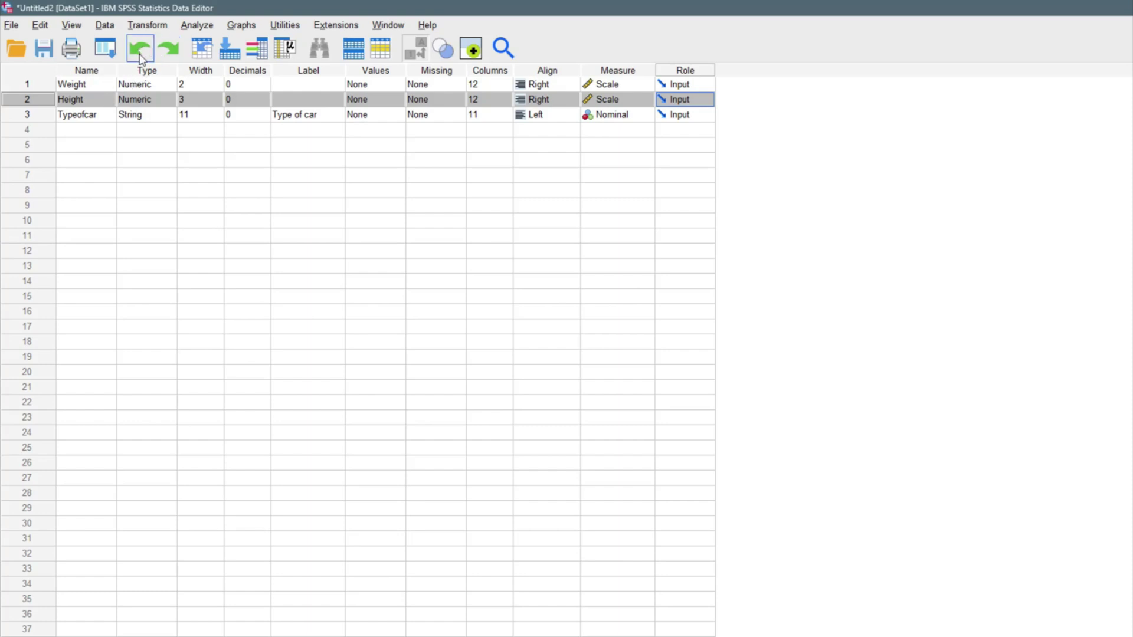
left_click(181, 51)
left_click(154, 87)
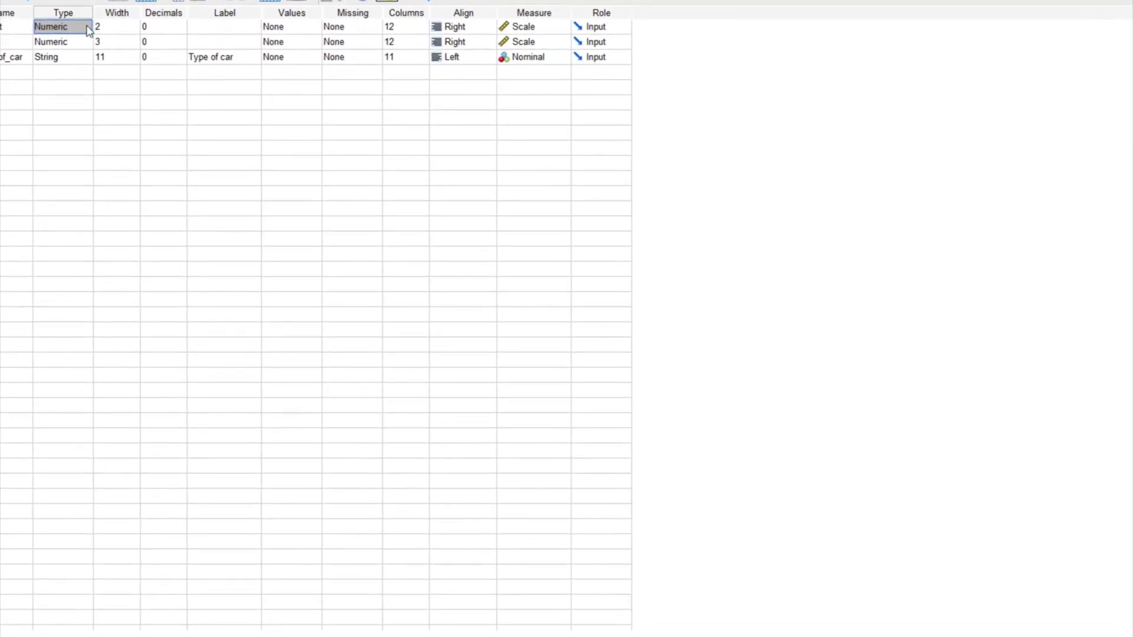
Open Weight's Variable Type dialog and preview the Custom currency and String options.
left_click(88, 28)
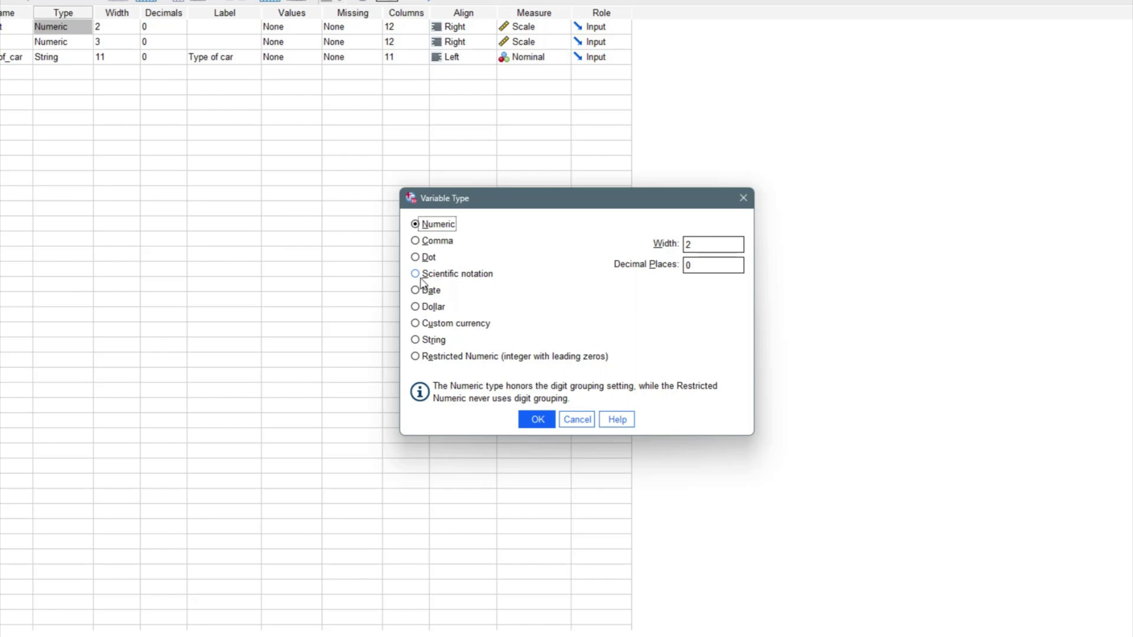
left_click(415, 325)
left_click(416, 339)
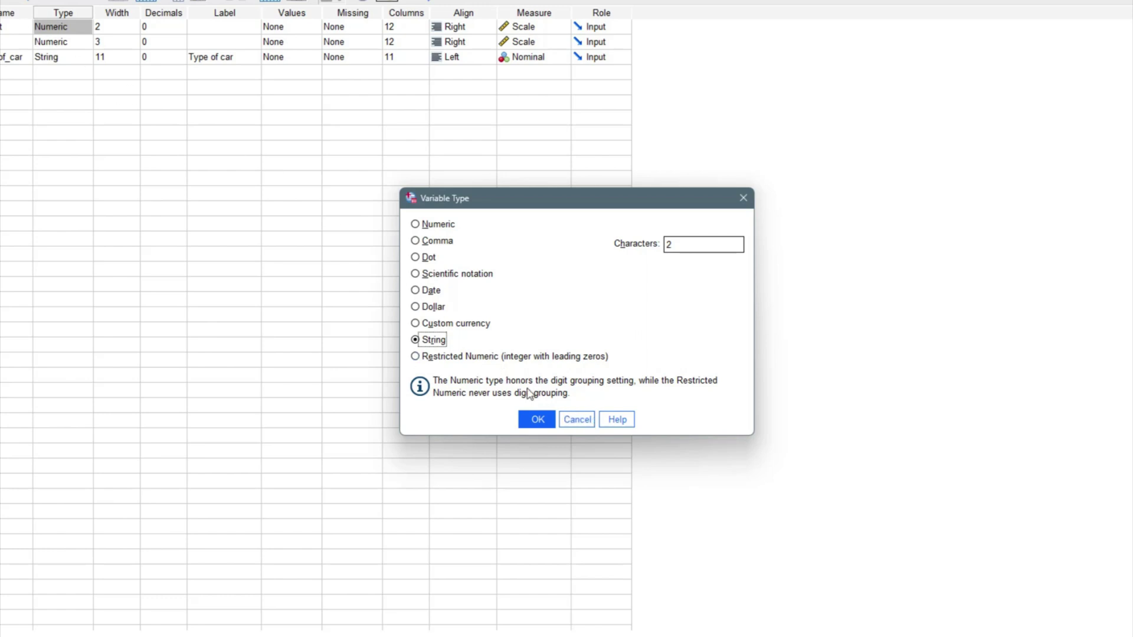
Cancel the Variable Type dialog, keeping Weight Numeric, and select the Width column.
left_click(584, 422)
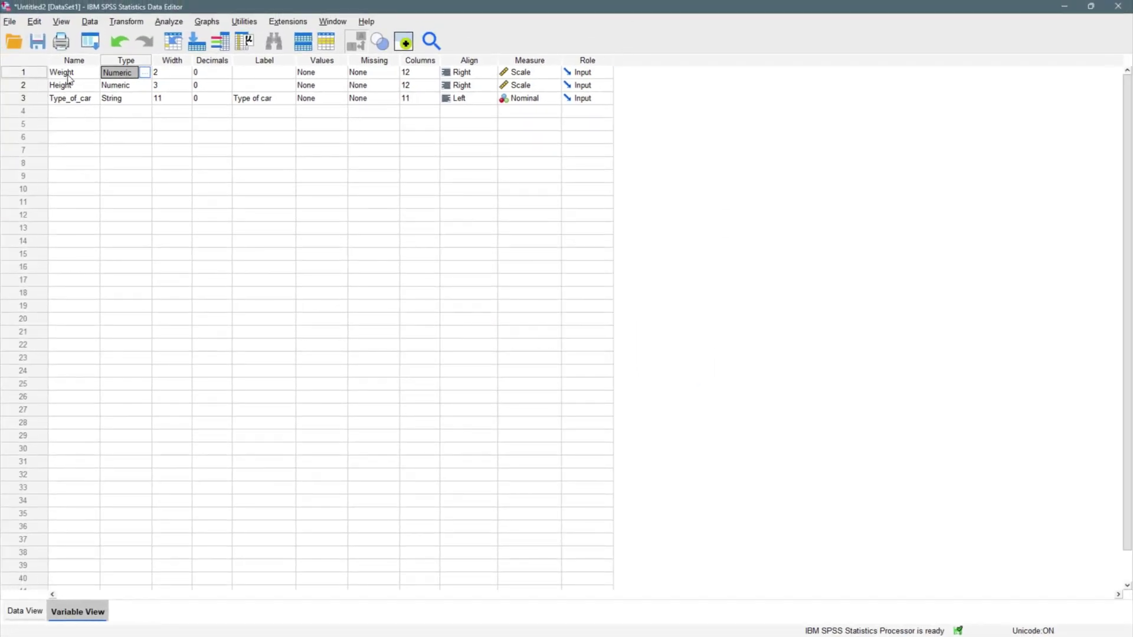
left_click(173, 61)
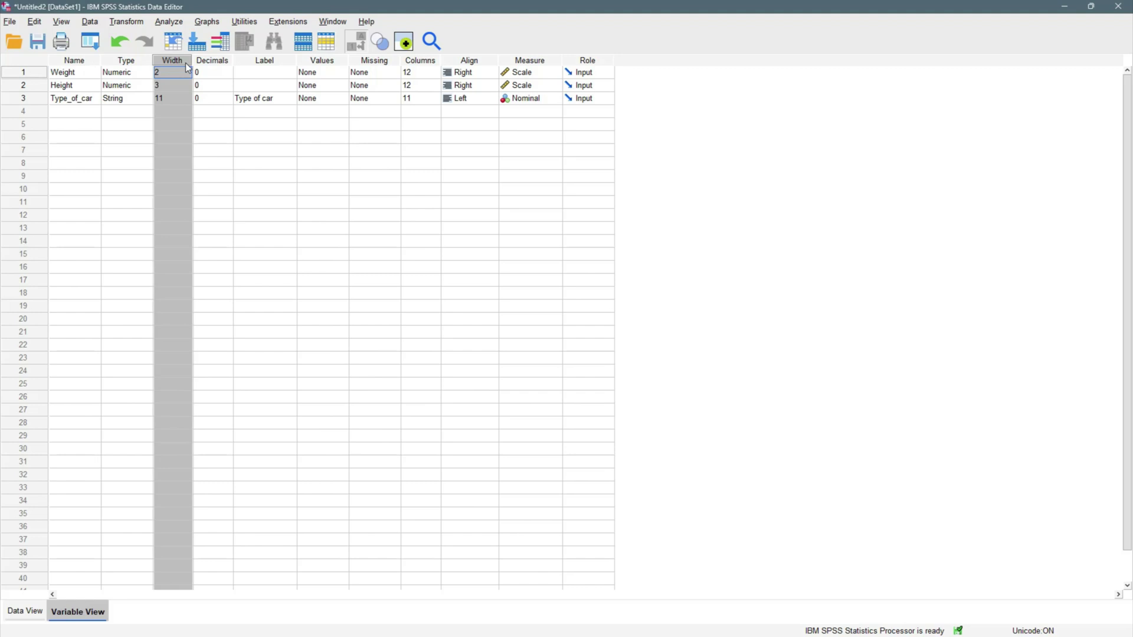
Increase Type_of_car's width from 11 to 19 characters.
left_click(177, 97)
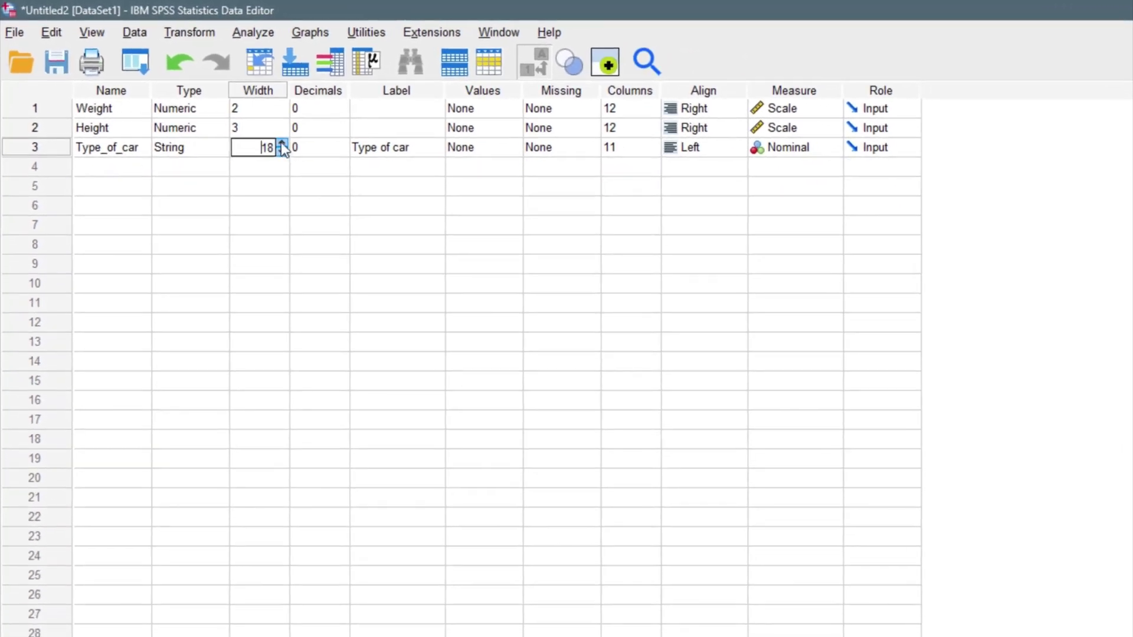
left_click(281, 143)
left_click(254, 188)
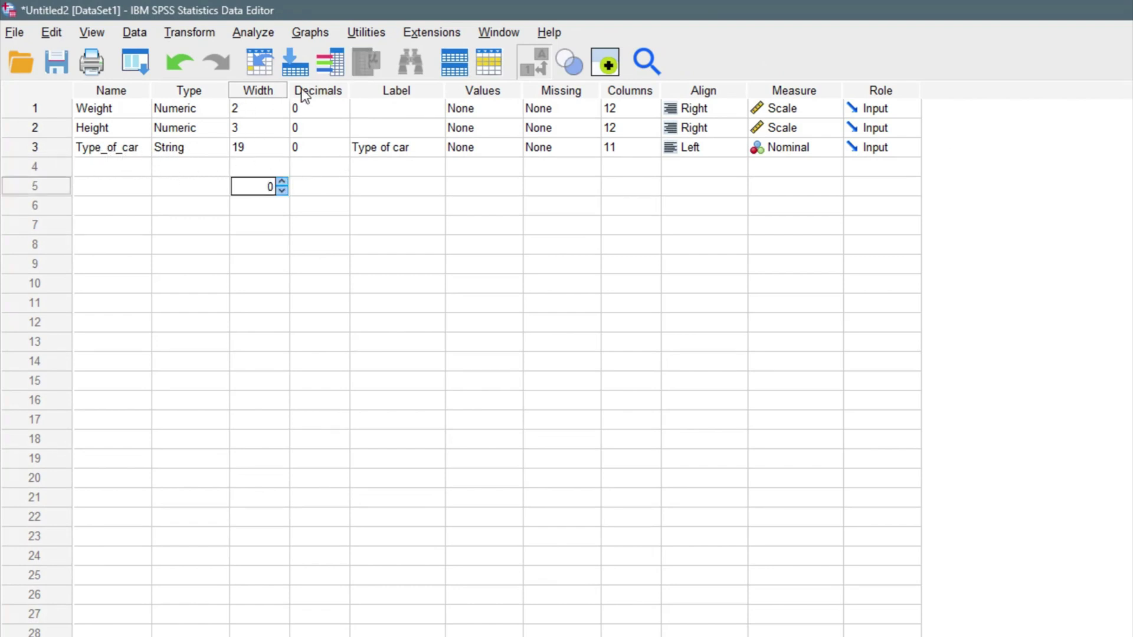
Set Weight and Height to 1 decimal place and check the values in Data View.
left_click(318, 91)
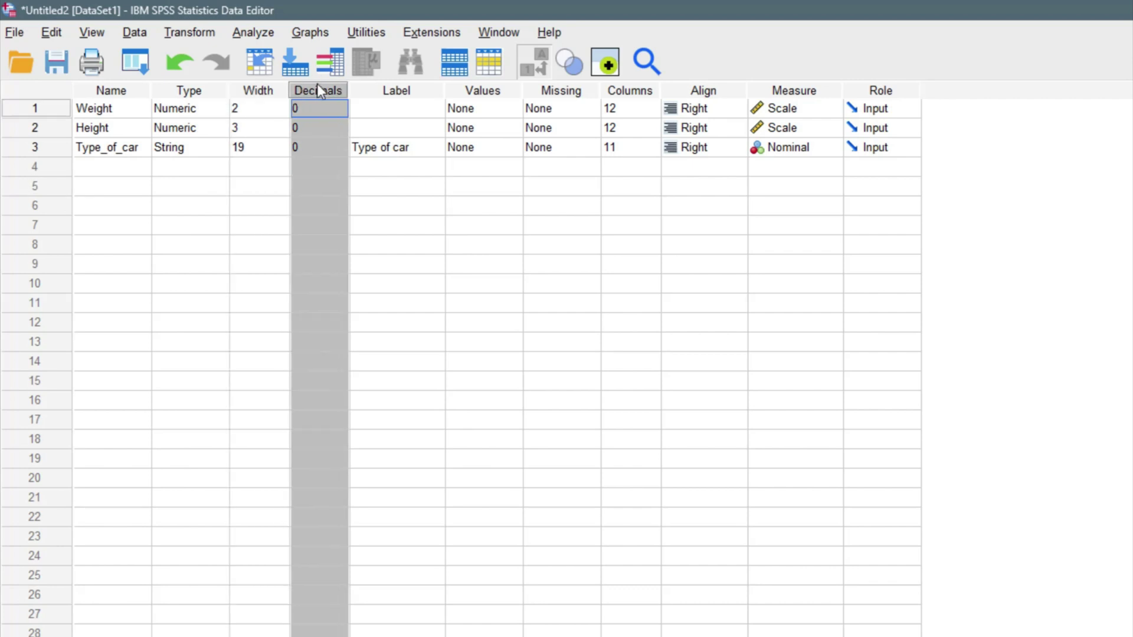
left_click(341, 102)
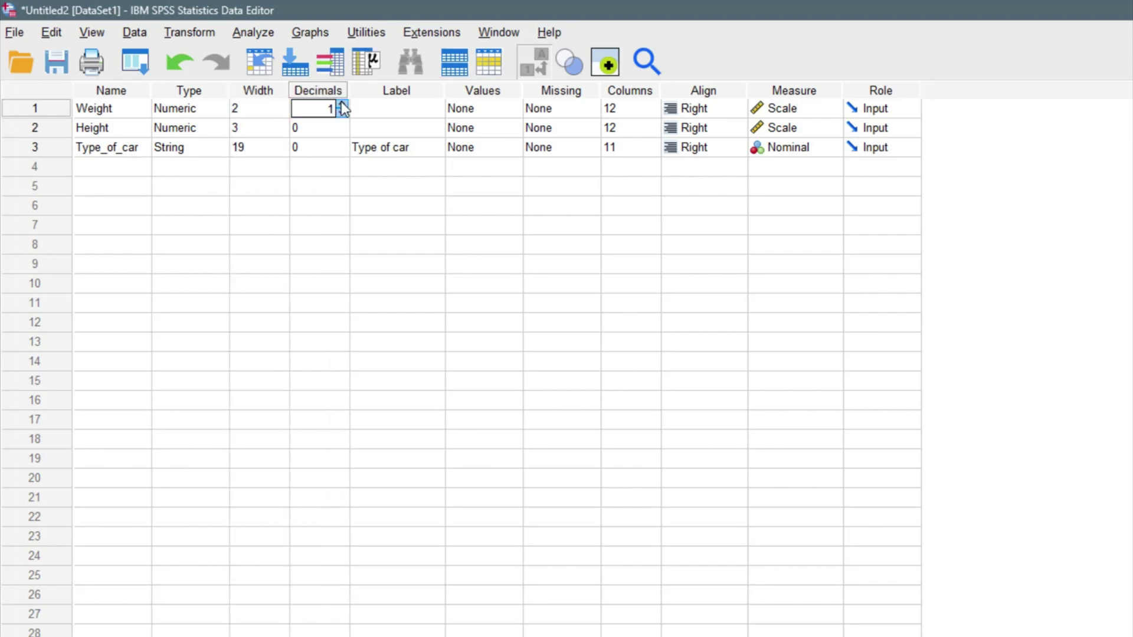
left_click(341, 103)
left_click(340, 130)
left_click(342, 124)
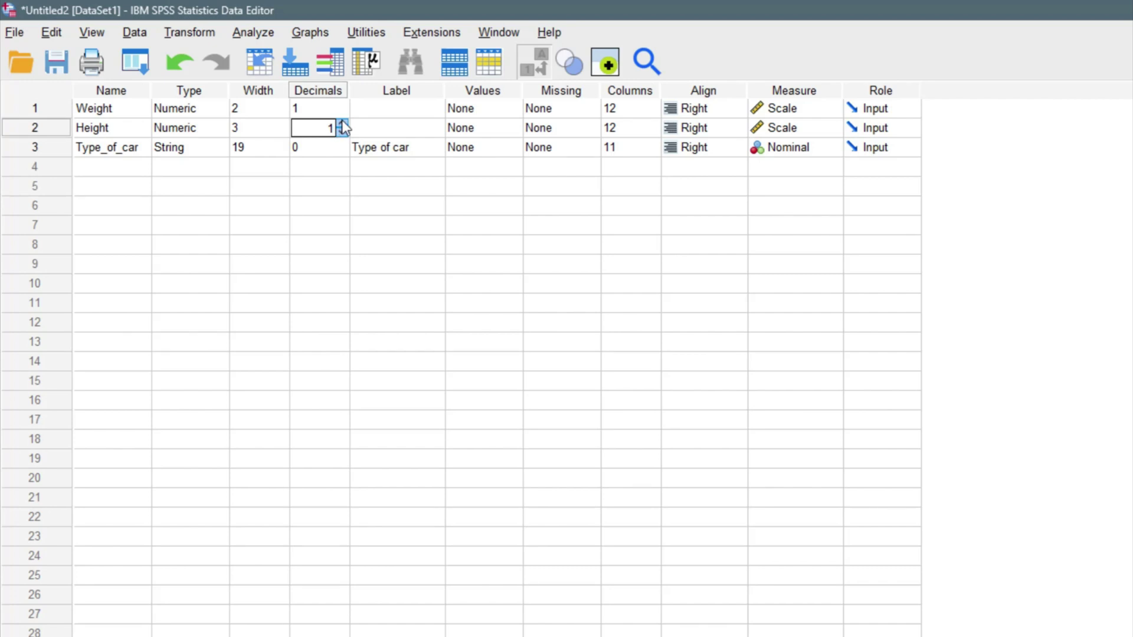
left_click(260, 108)
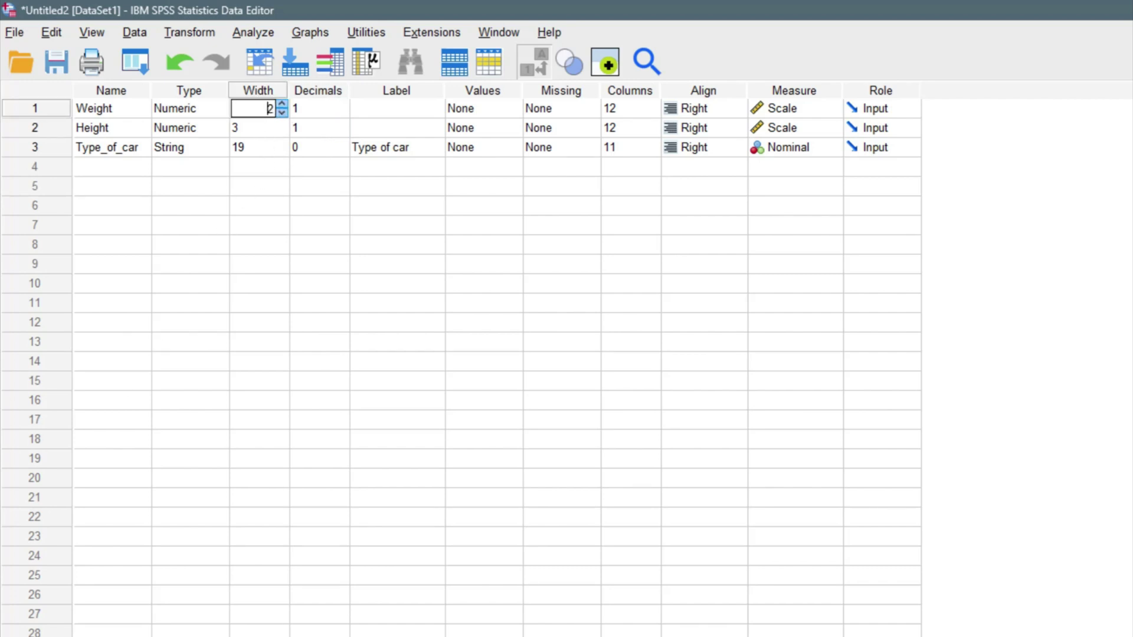
key("ctrl+t")
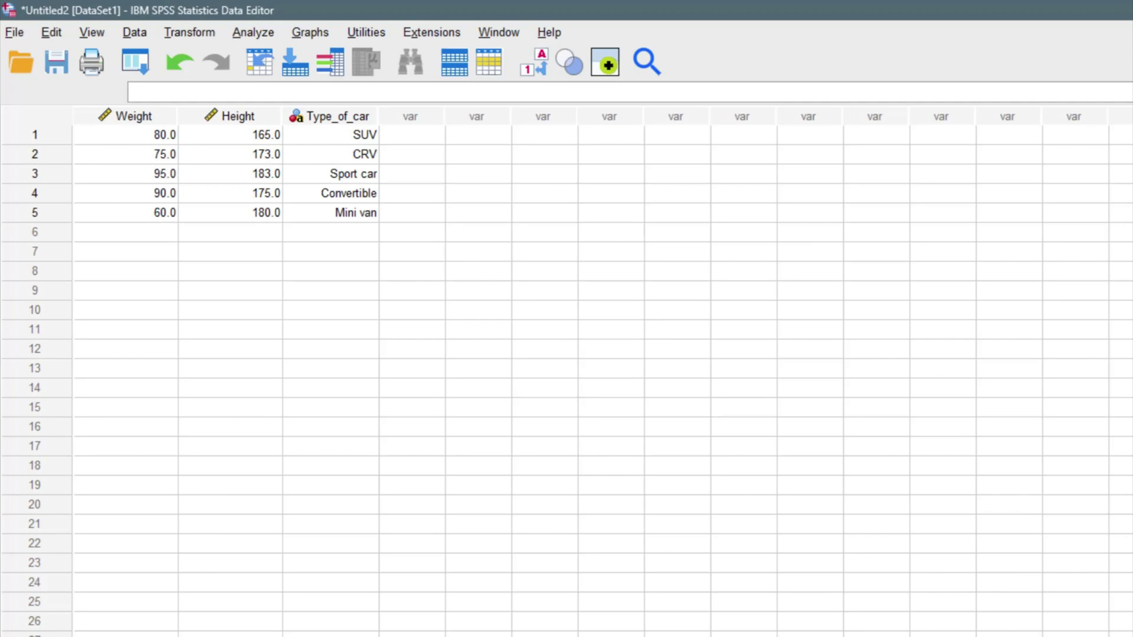
key("ctrl+t")
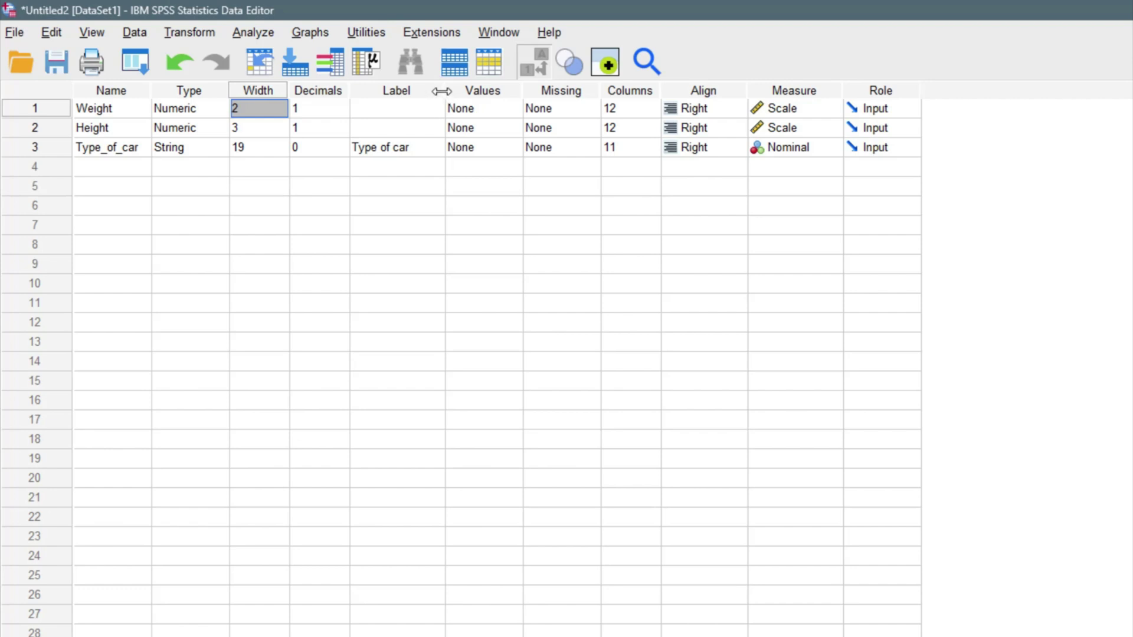
Widen the Label column and label Weight 'Weight of participants' and Height 'Height of participants'.
left_click_drag(436, 91, 657, 111)
left_click(434, 111)
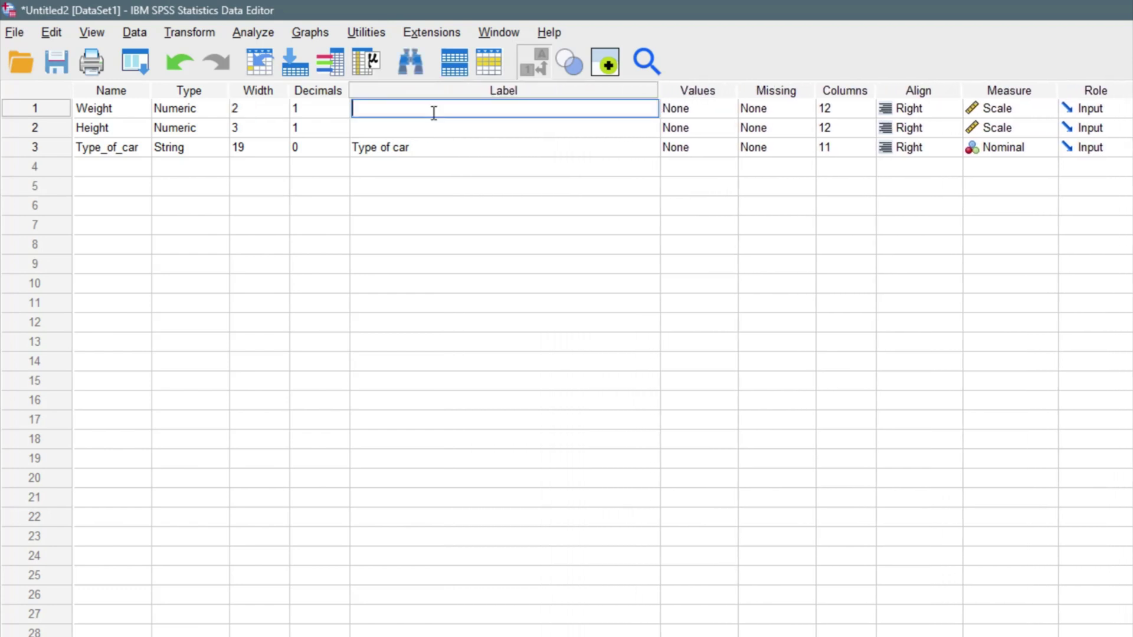
type("Weight of participants")
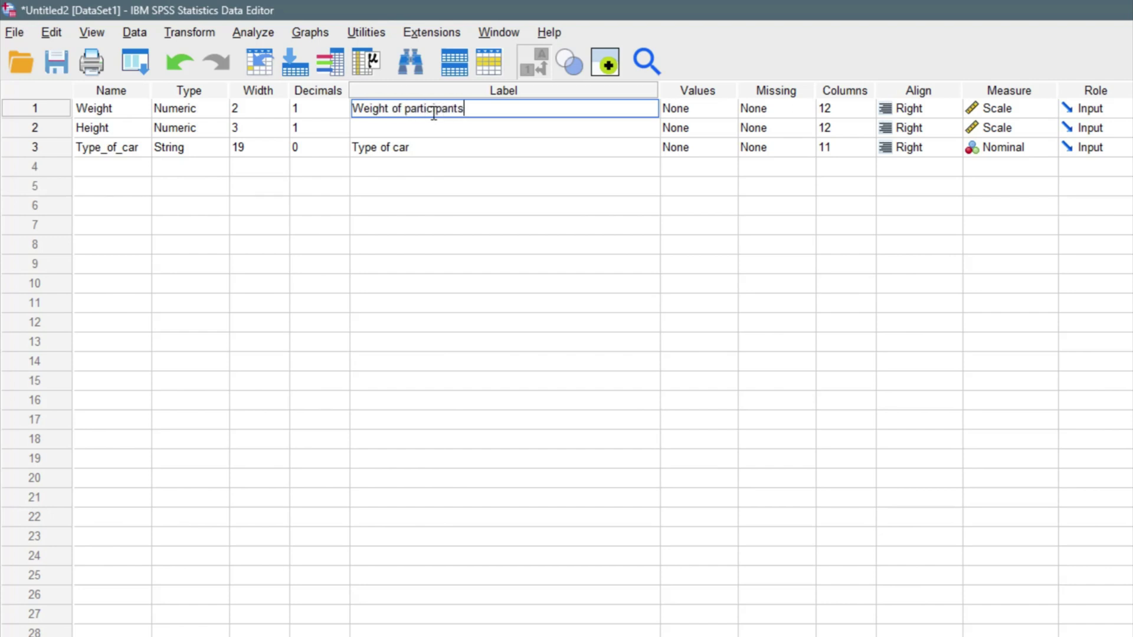
left_click(431, 125)
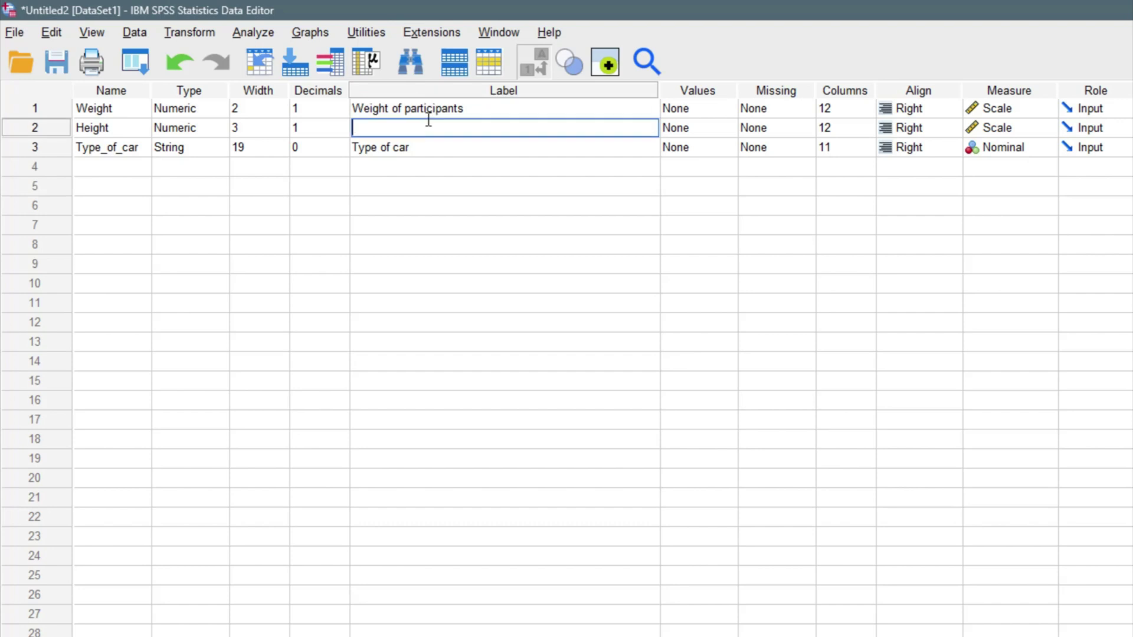
type("Height of participants")
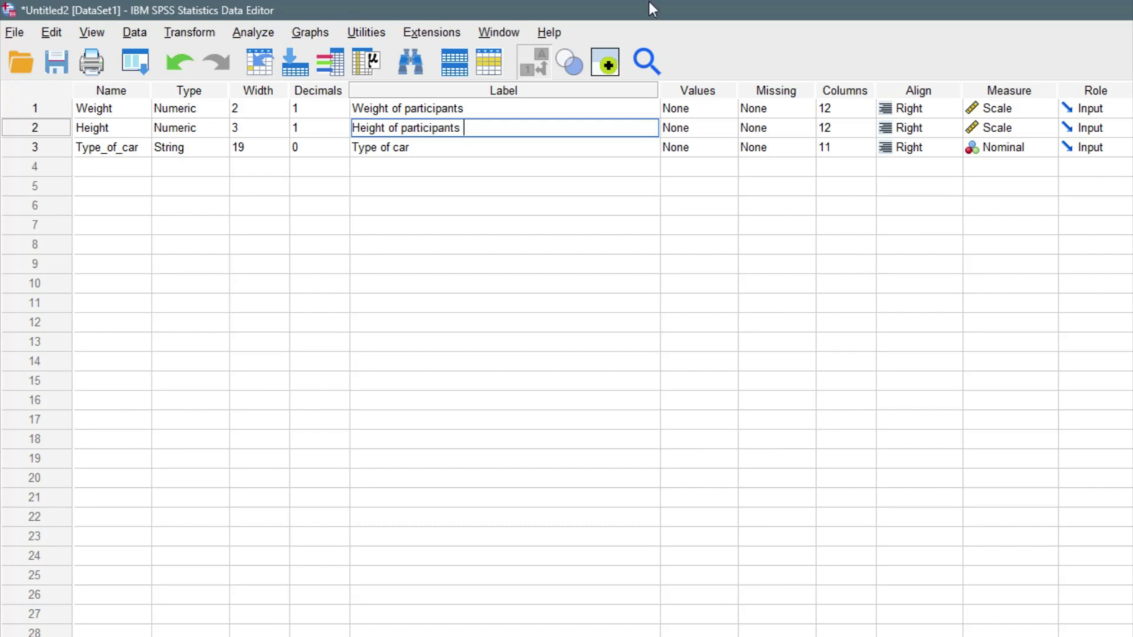
left_click(695, 92)
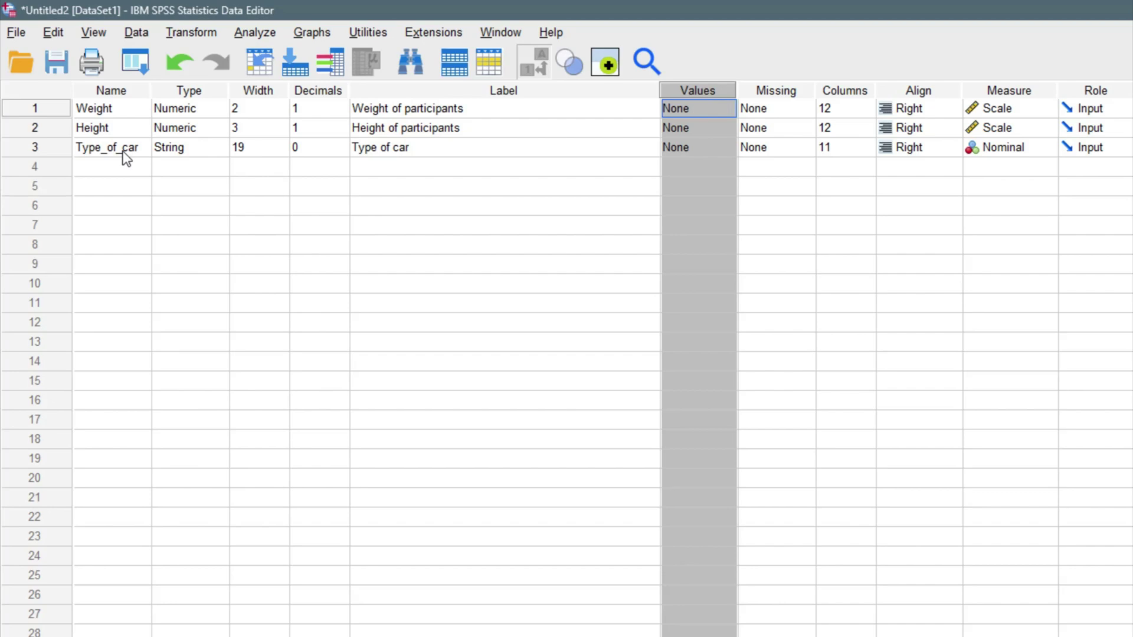
Open Type_of_car's value labels and add the pairs SUV = 1 and CRV = 2.
left_click(703, 147)
left_click(733, 148)
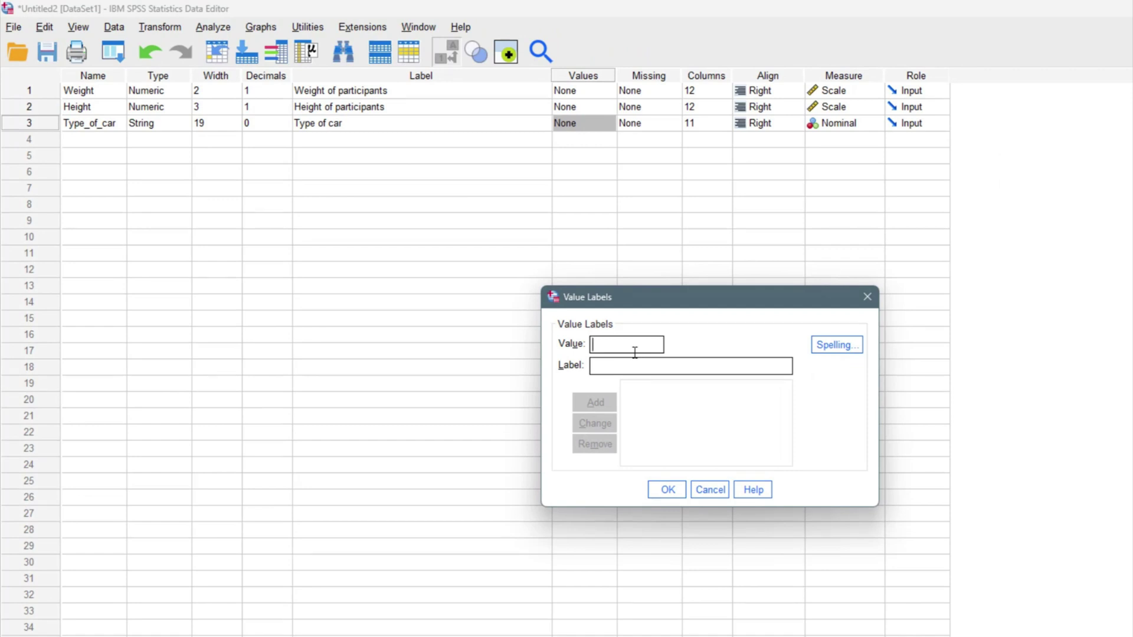
type("SUV")
key("Tab")
type("1")
left_click(597, 405)
type("CRV")
left_click(619, 369)
type("2")
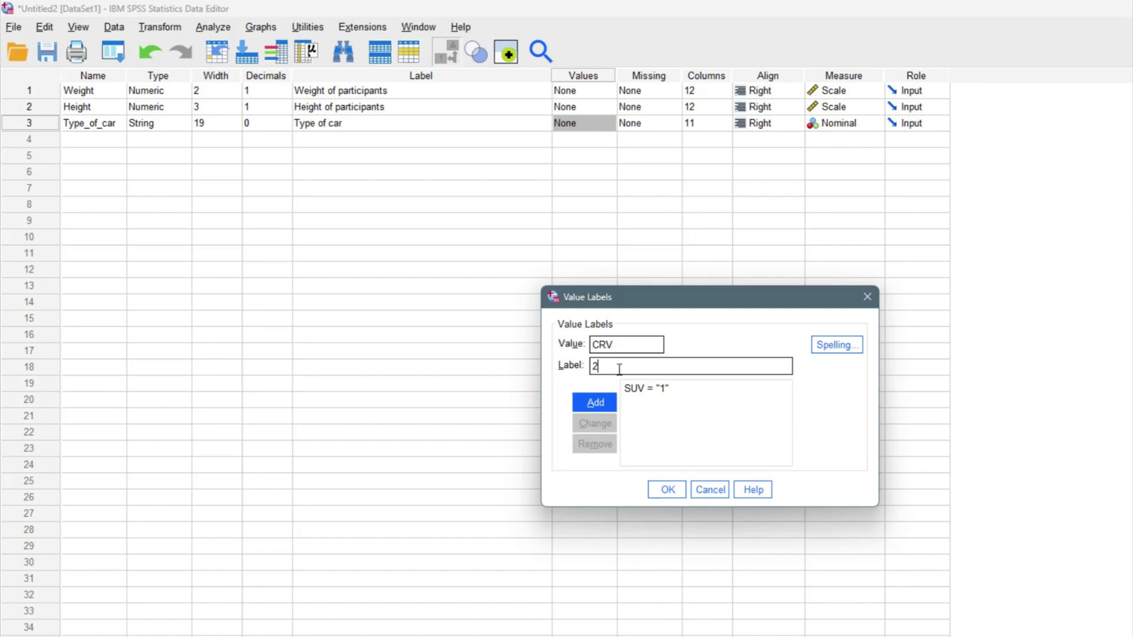
left_click(605, 403)
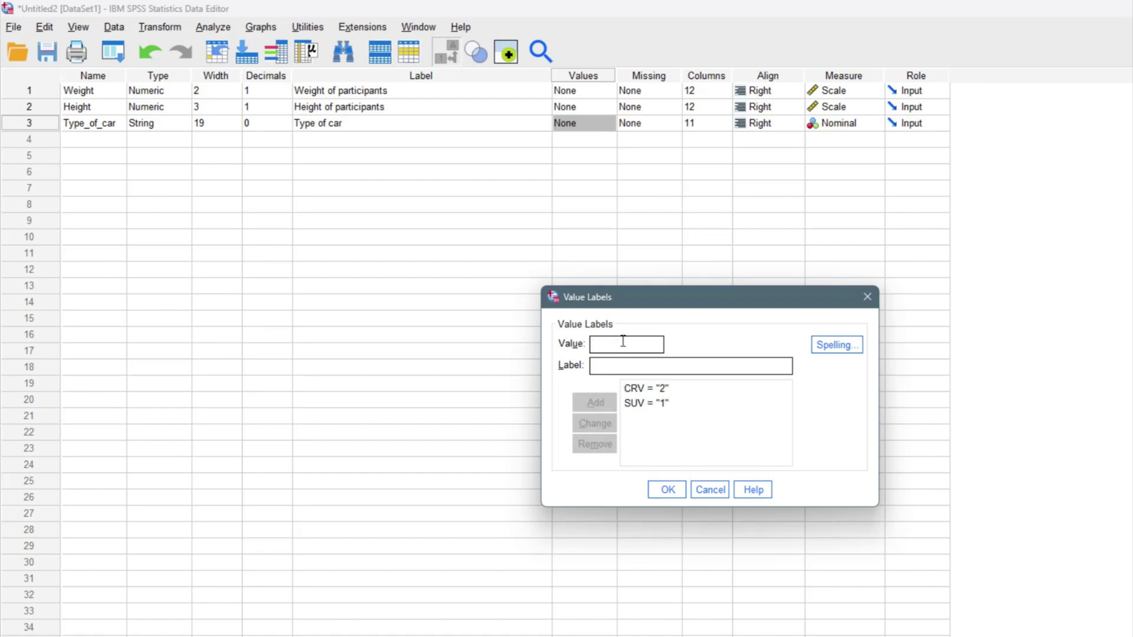
Add the value label pairs Sportcar = 3 and Convertible = 4.
type("Sportcar")
left_click(608, 372)
type("3")
left_click(605, 405)
type("Convertible")
left_click(624, 366)
type("4")
left_click(610, 404)
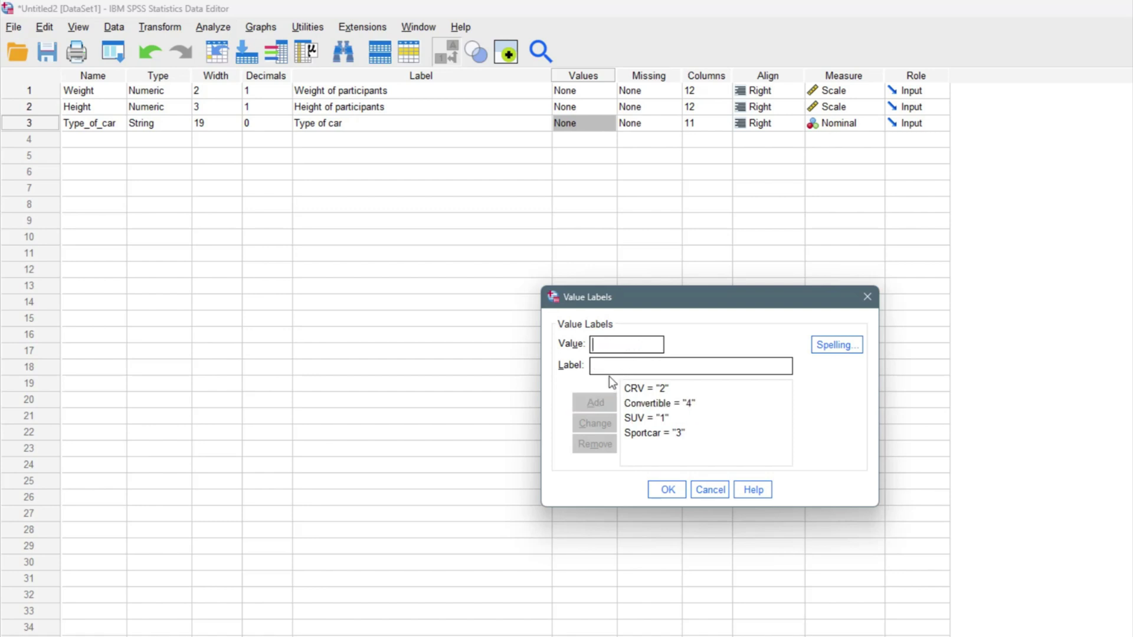
Add Jeep = 5, confirm the value labels, and view the data grid.
left_click(618, 346)
type("Jeep")
left_click(618, 361)
type("5")
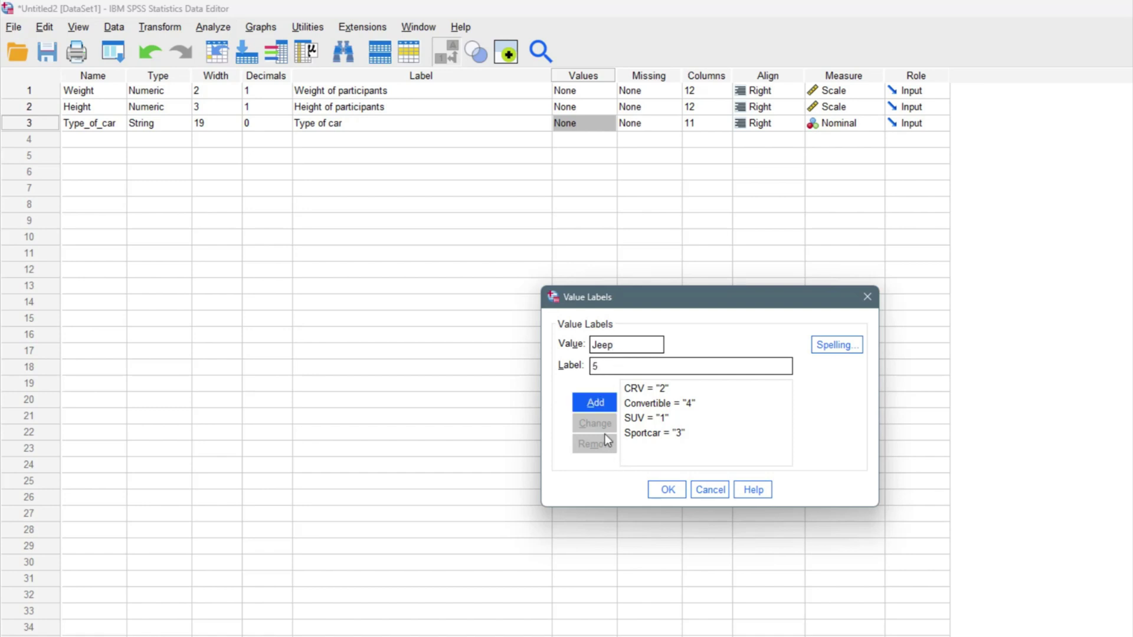
left_click(604, 406)
left_click(668, 489)
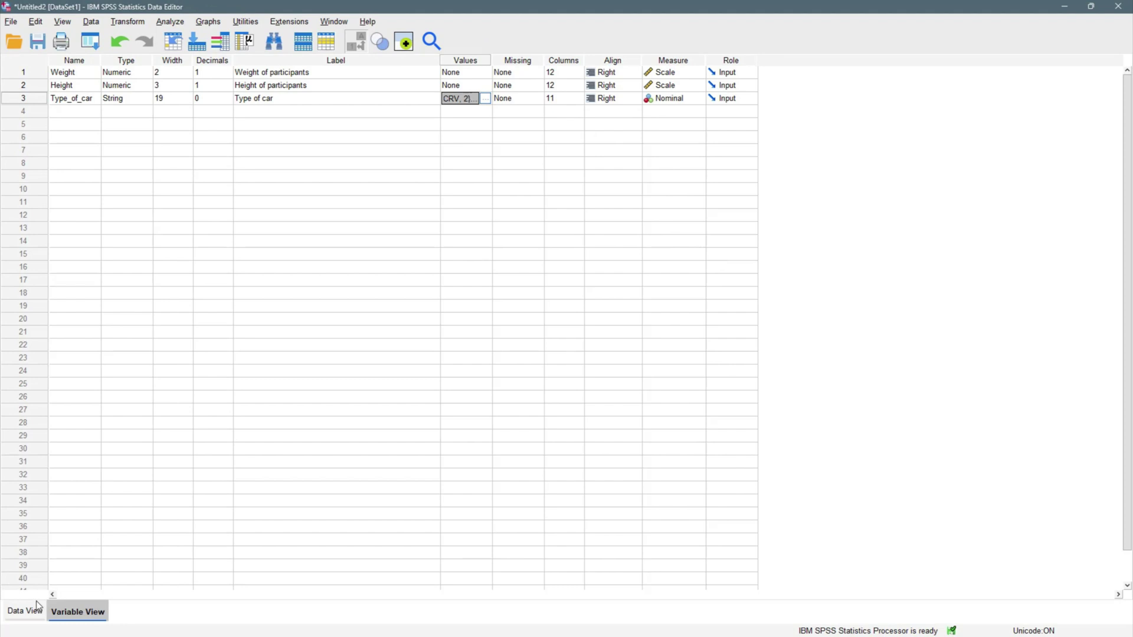
left_click(25, 610)
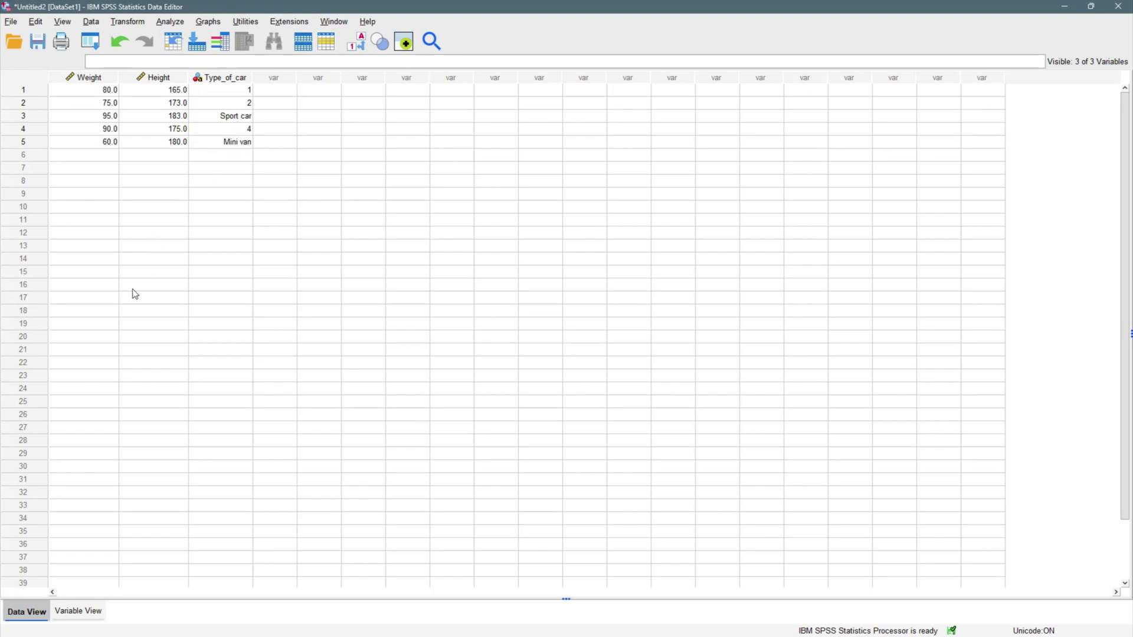
Rename the Sportcar value label for code 3 to 'Sport car'.
left_click(79, 611)
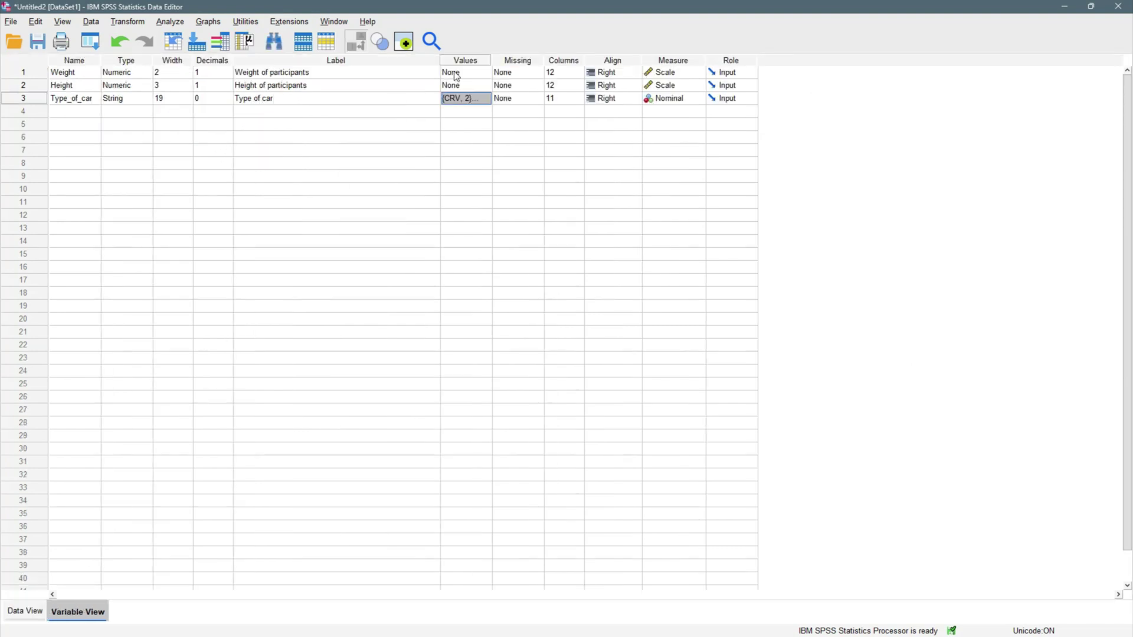
left_click(485, 99)
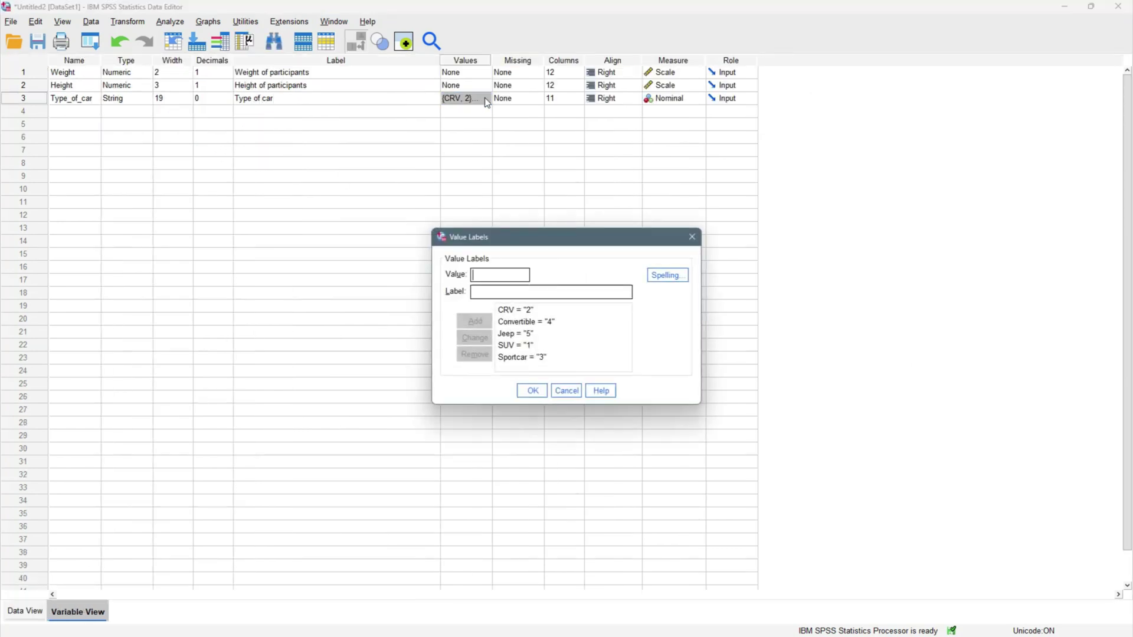
left_click(522, 359)
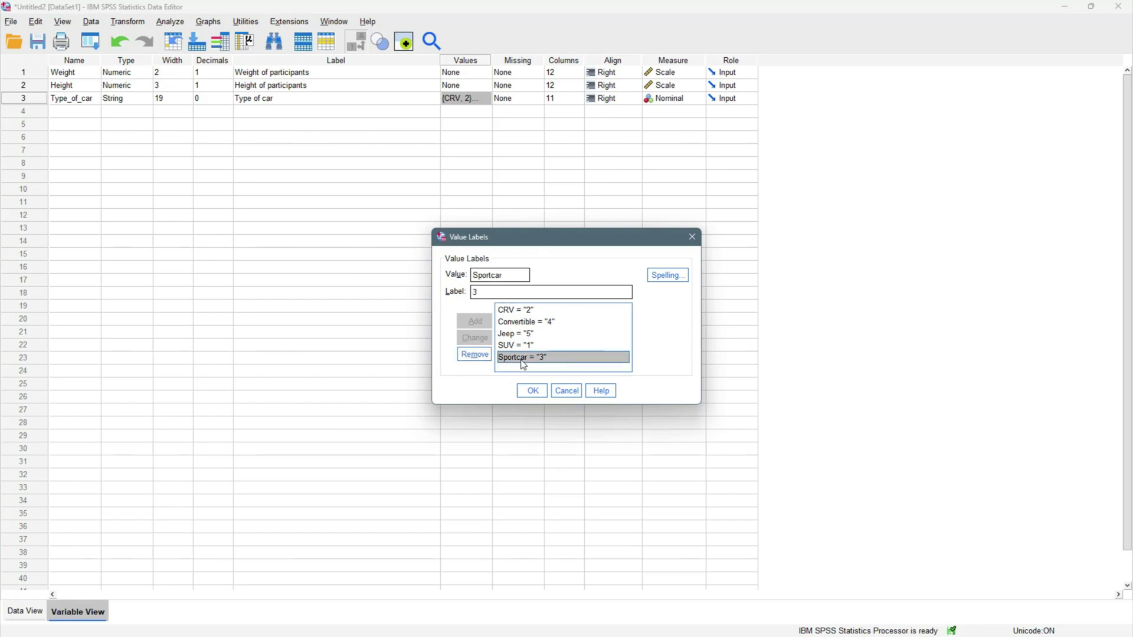
left_click(492, 275)
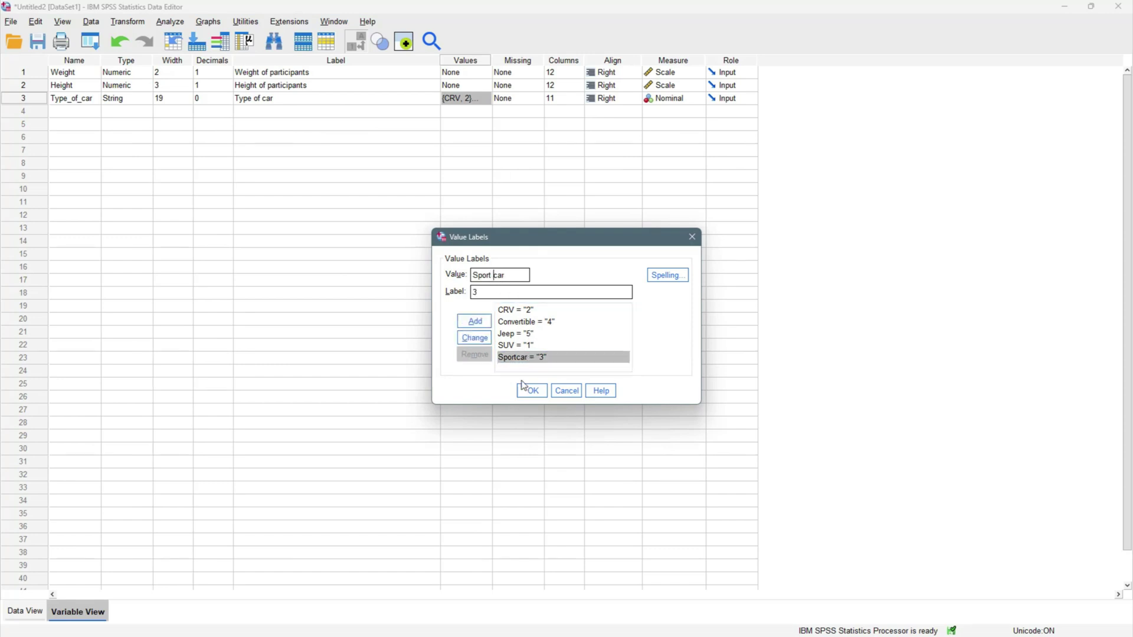
left_click(488, 343)
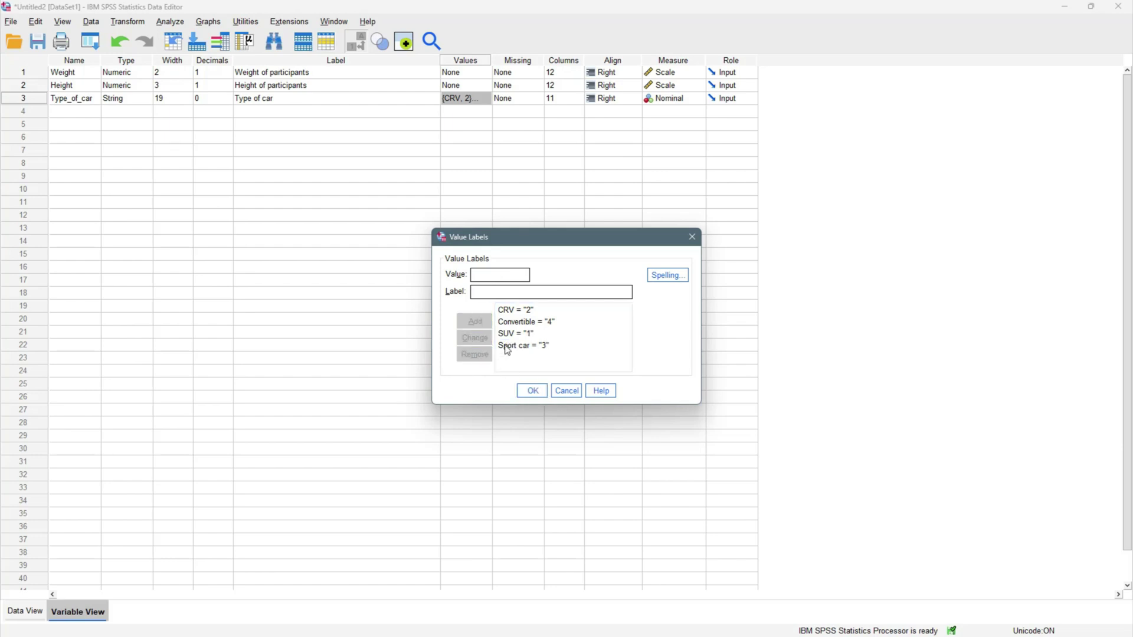
Replace Jeep with Mini van as code 5, confirm, and toggle label display in the grid.
left_click(494, 276)
type("Mini van")
left_click(486, 291)
type("5")
left_click(474, 321)
left_click(532, 391)
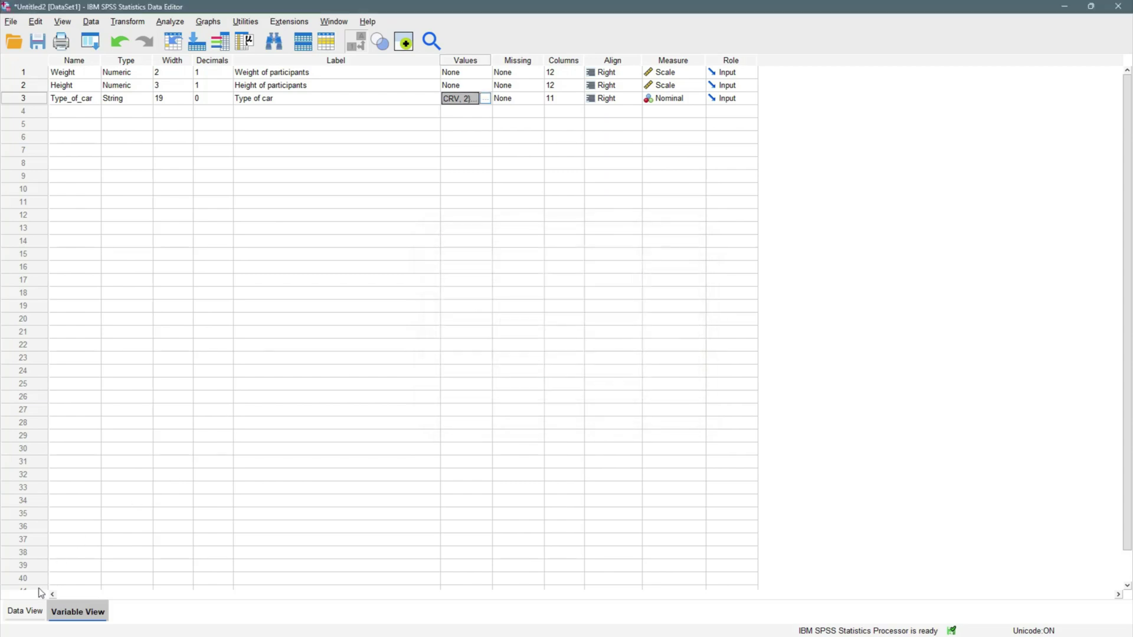
left_click(25, 611)
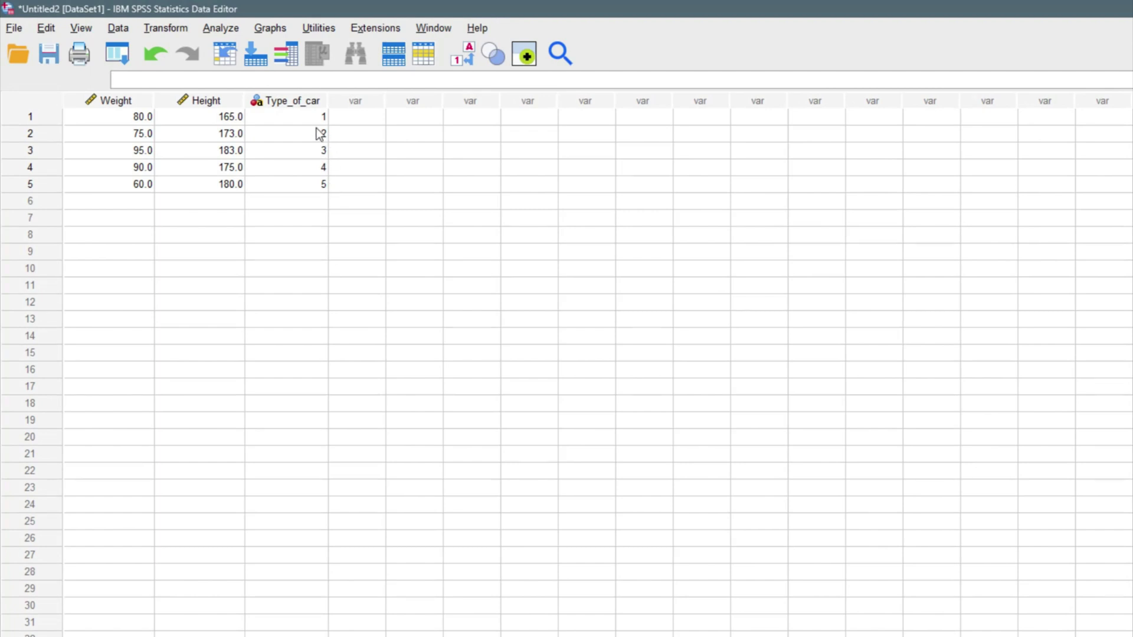
left_click(469, 59)
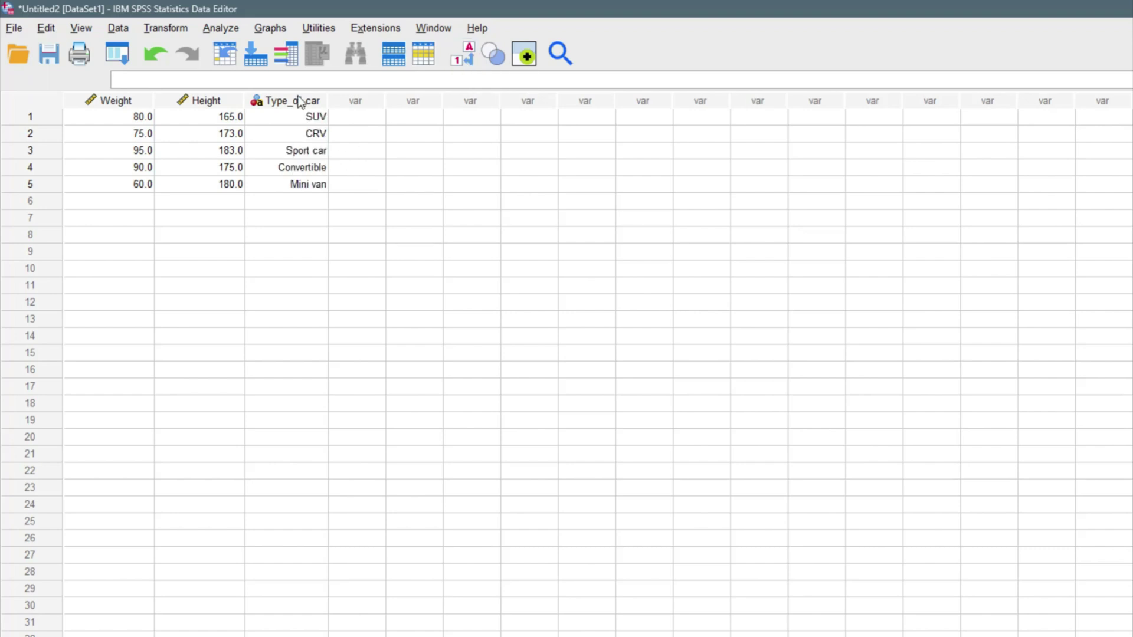
left_click(473, 59)
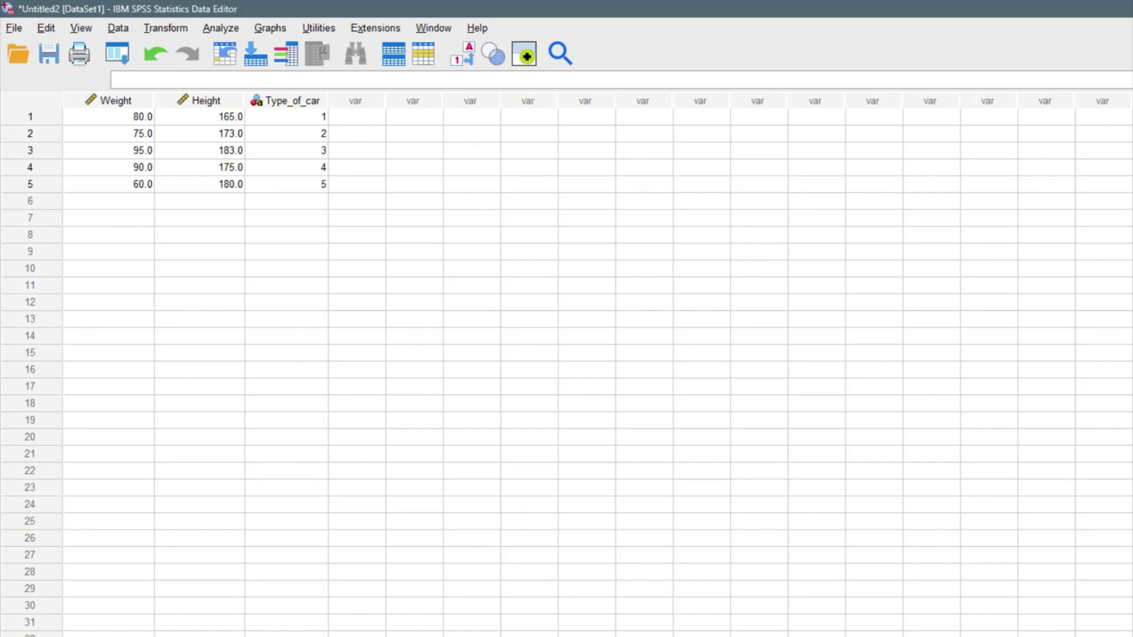
Widen the Weight, Height and Type_of_car columns in Data View.
key("ctrl+t")
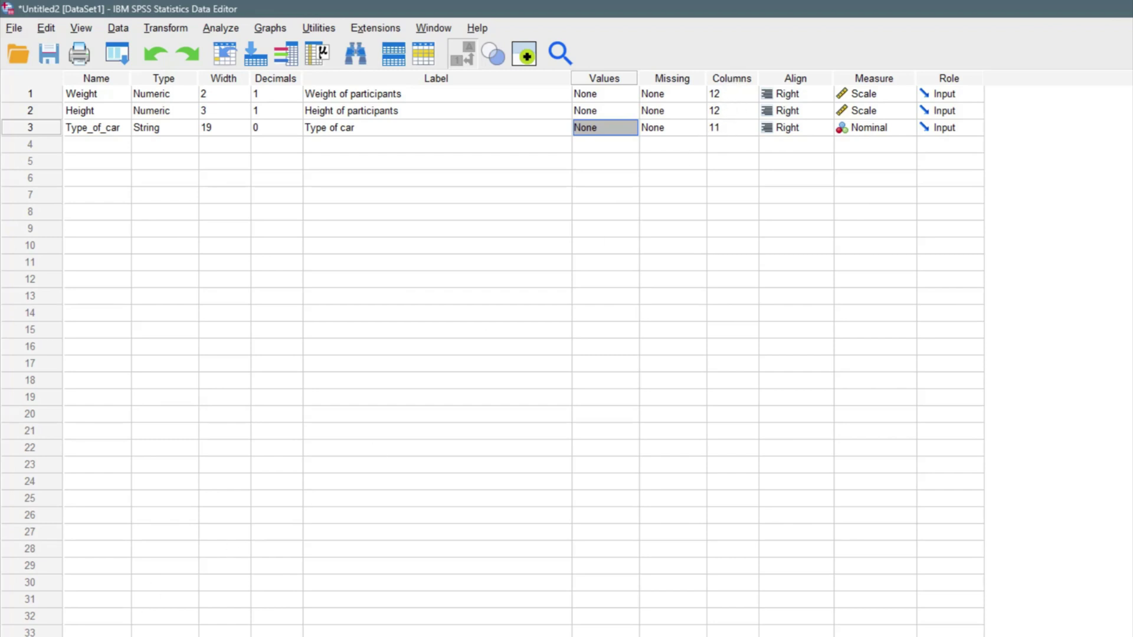
key("ctrl+t")
left_click_drag(172, 94, 228, 95)
left_click_drag(361, 98, 433, 98)
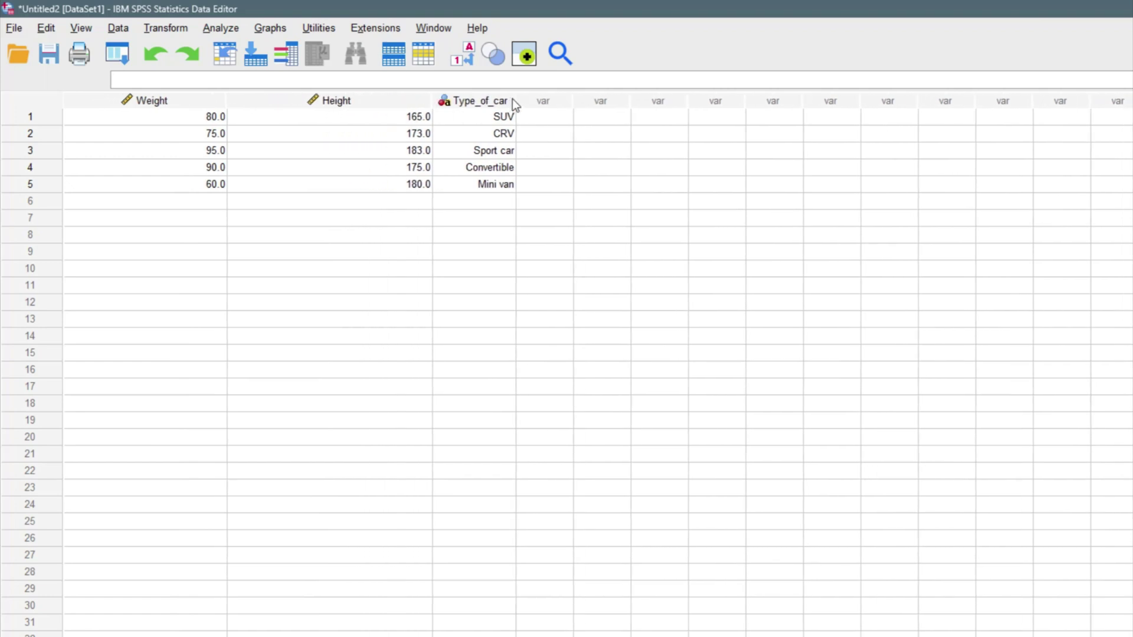
left_click_drag(515, 99, 589, 111)
Set Align to Left for Weight, Height and Type_of_car, then check the data grid.
key("ctrl+t")
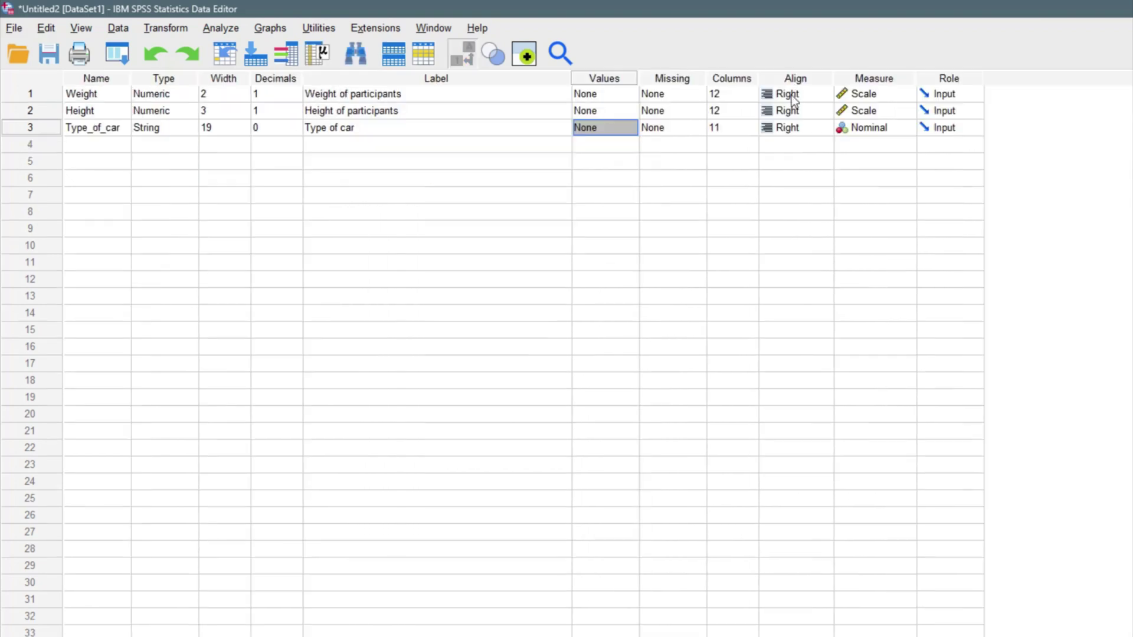
left_click(812, 96)
left_click(817, 111)
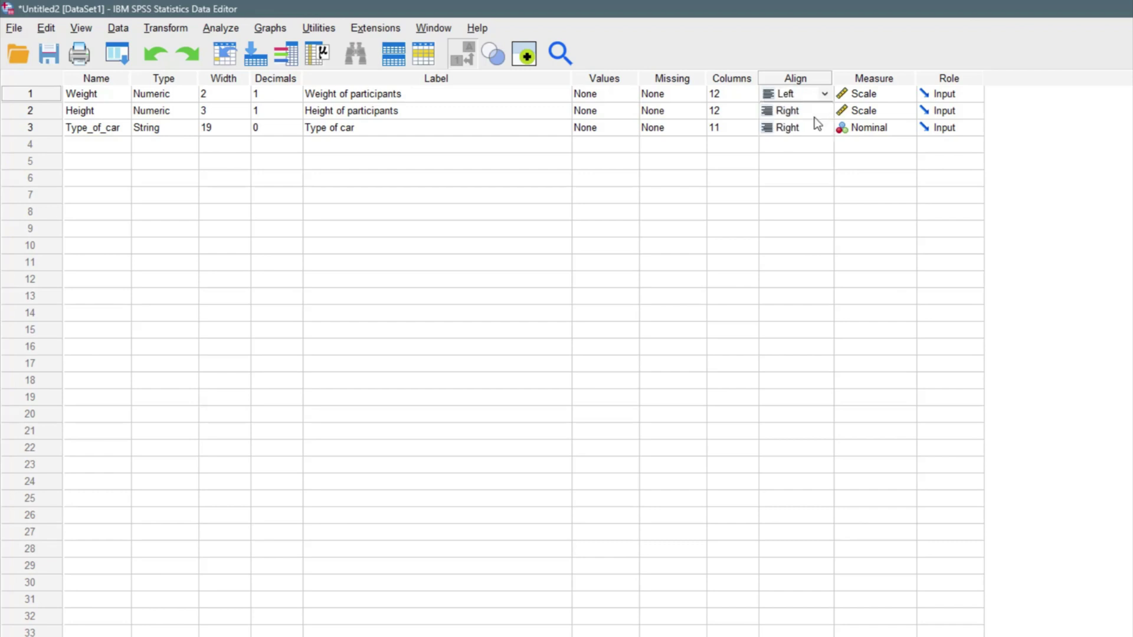
left_click(817, 114)
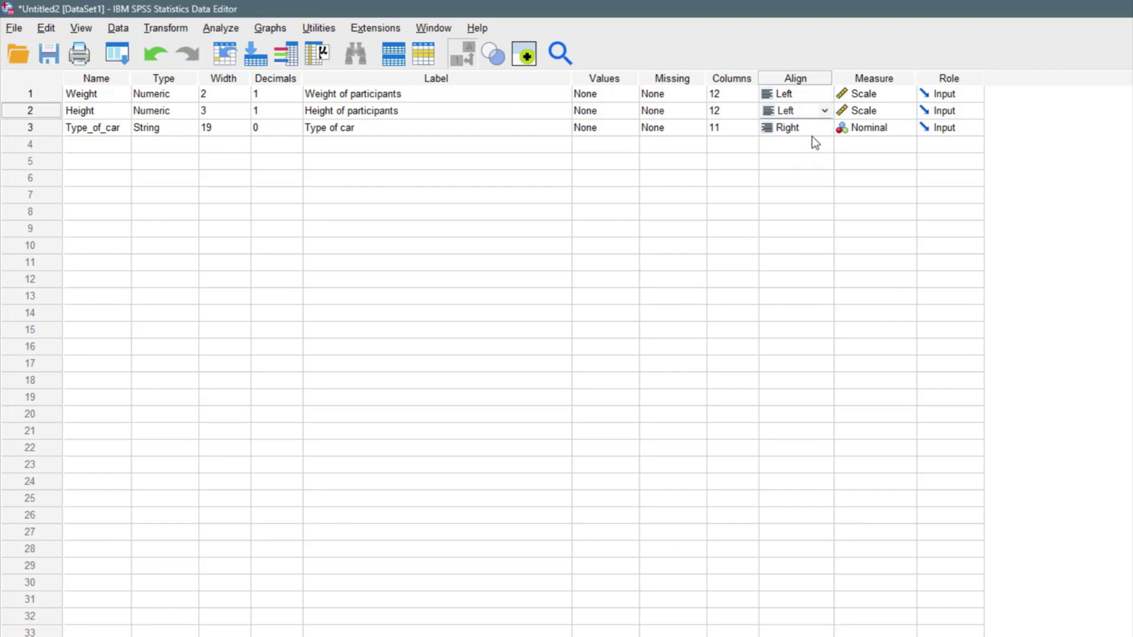
left_click(824, 127)
left_click(824, 128)
left_click(824, 127)
left_click(817, 144)
left_click(35, 636)
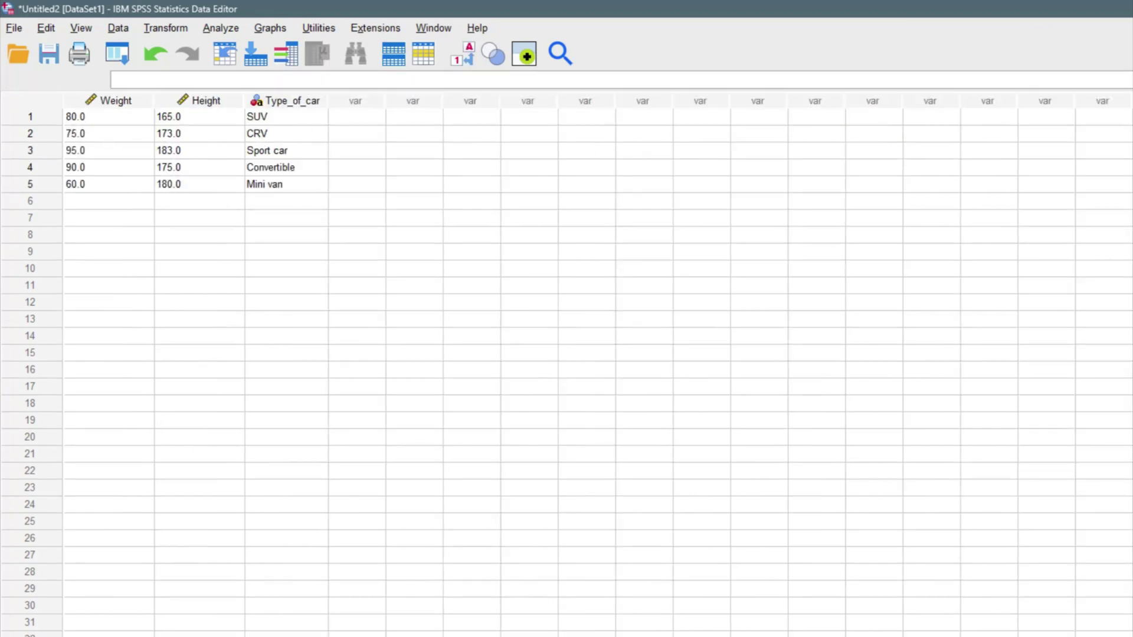
left_click(95, 636)
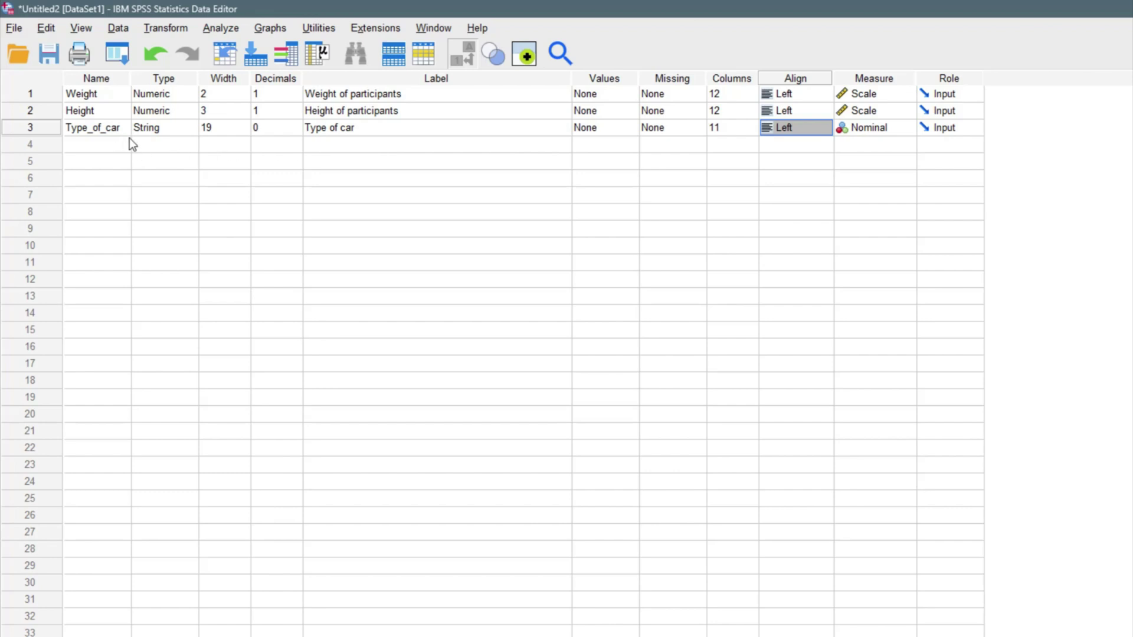
Review Weight's measurement level choices, leave it at Scale, and return to Data View.
left_click(902, 91)
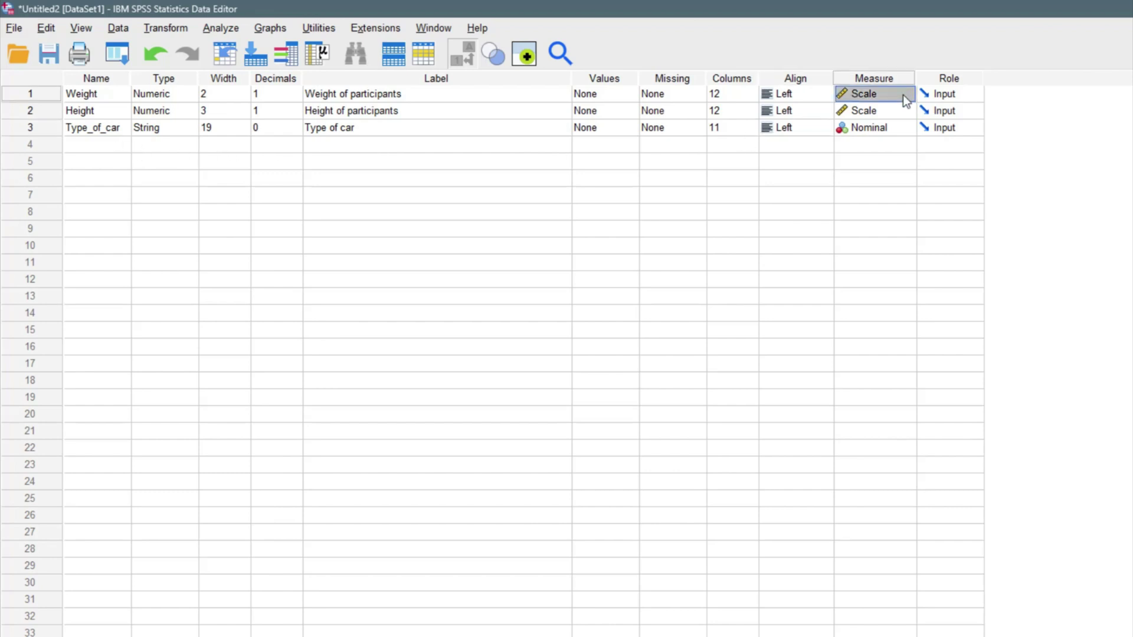
left_click(904, 93)
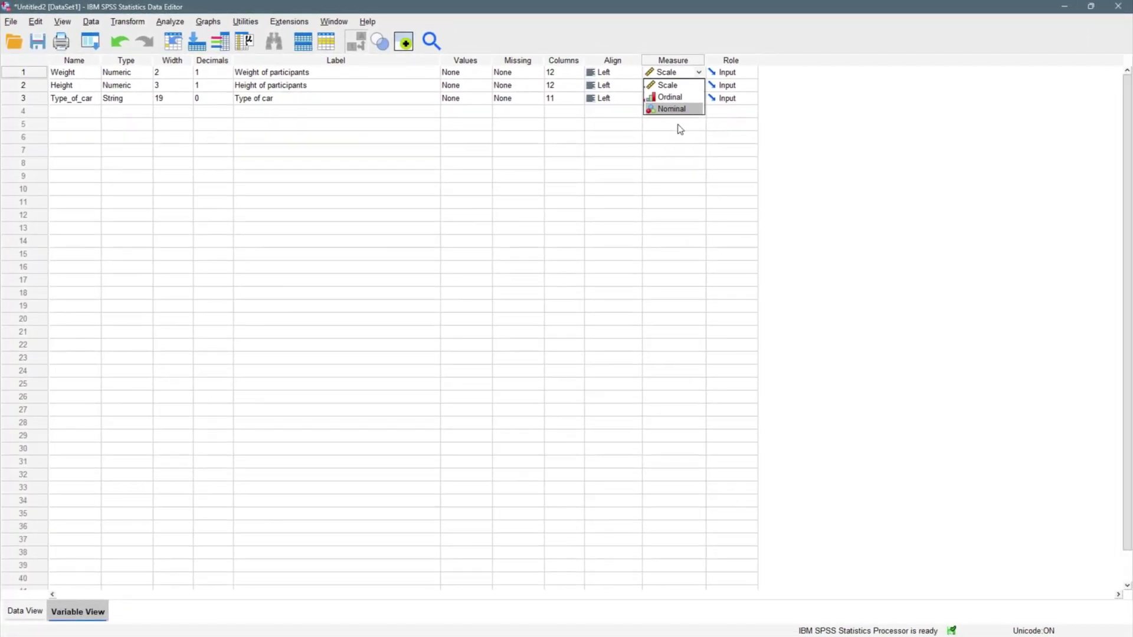
left_click(23, 620)
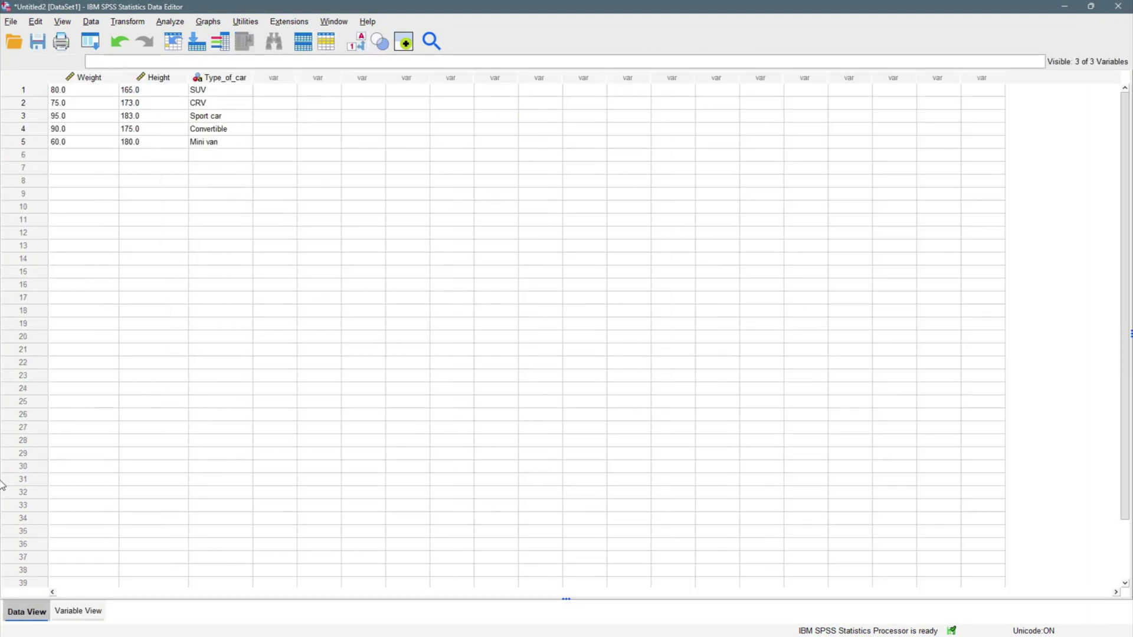